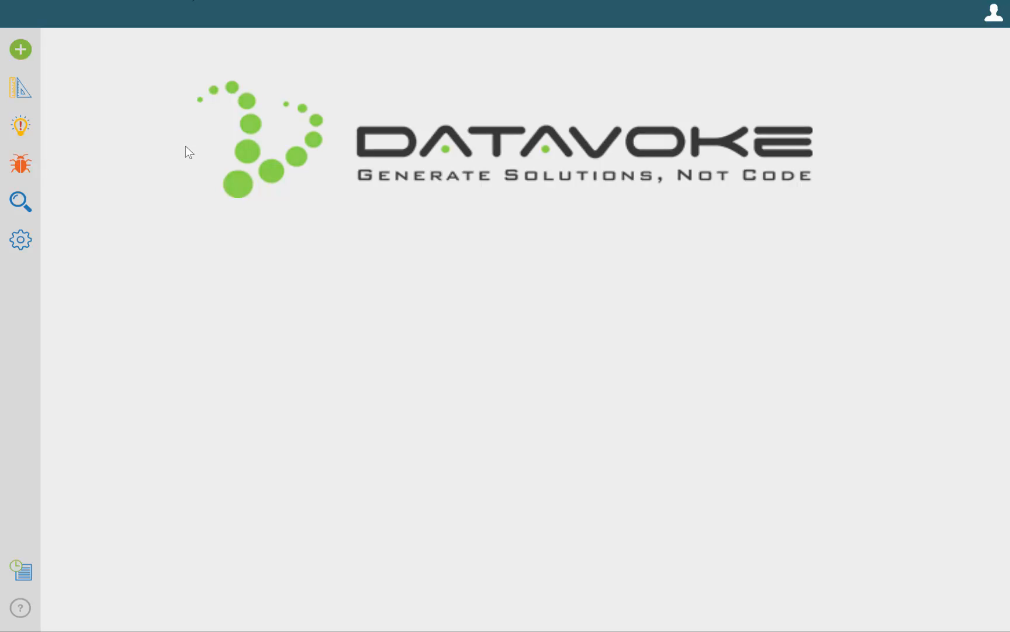
# Find the Manage Equipment view among the environment's views and open it
pyautogui.click(20, 202)
pyautogui.click(227, 110)
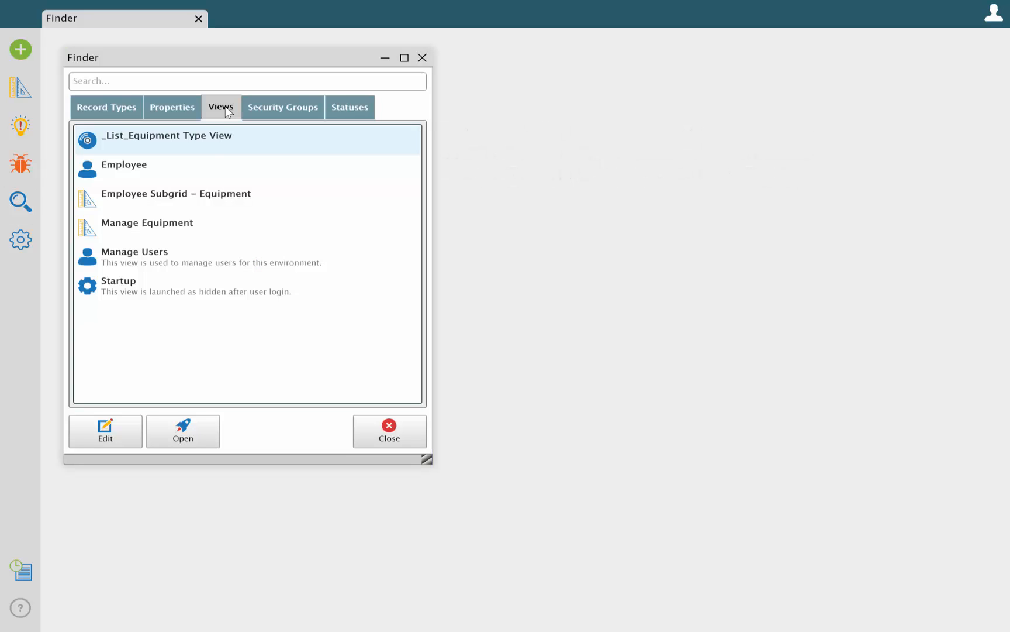
pyautogui.click(125, 226)
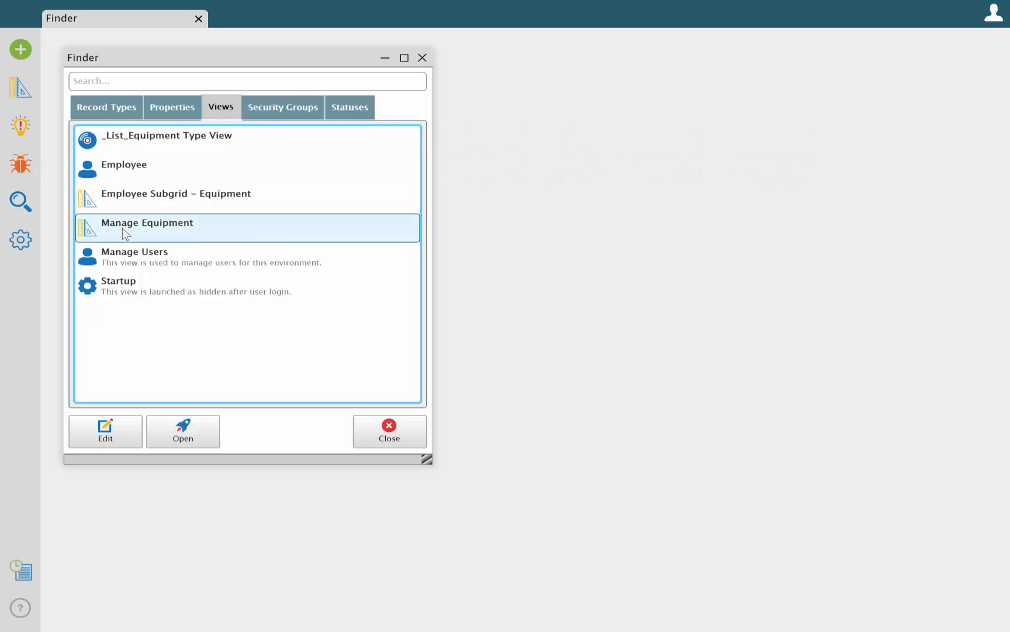
pyautogui.click(182, 435)
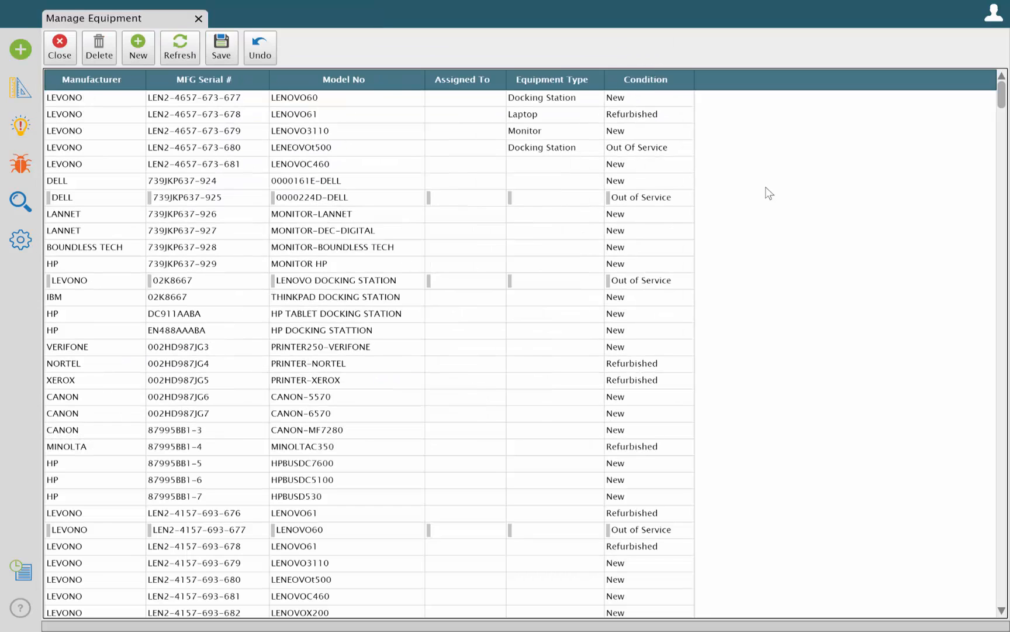
# Create a new view based on the Equipment record type with its available properties, and finish by loading it
pyautogui.click(21, 49)
pyautogui.click(74, 91)
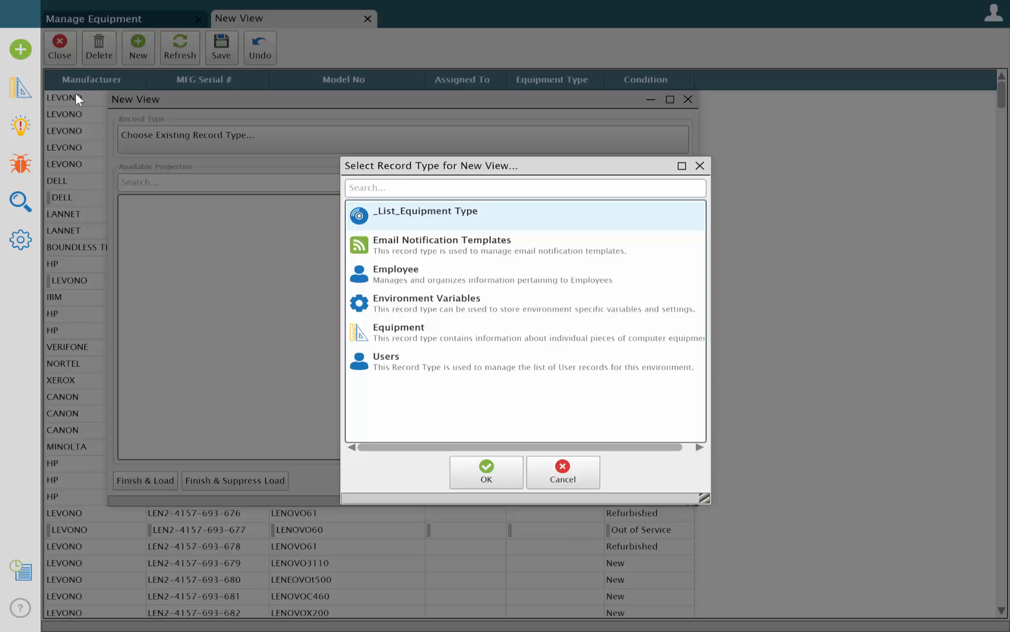
pyautogui.click(377, 333)
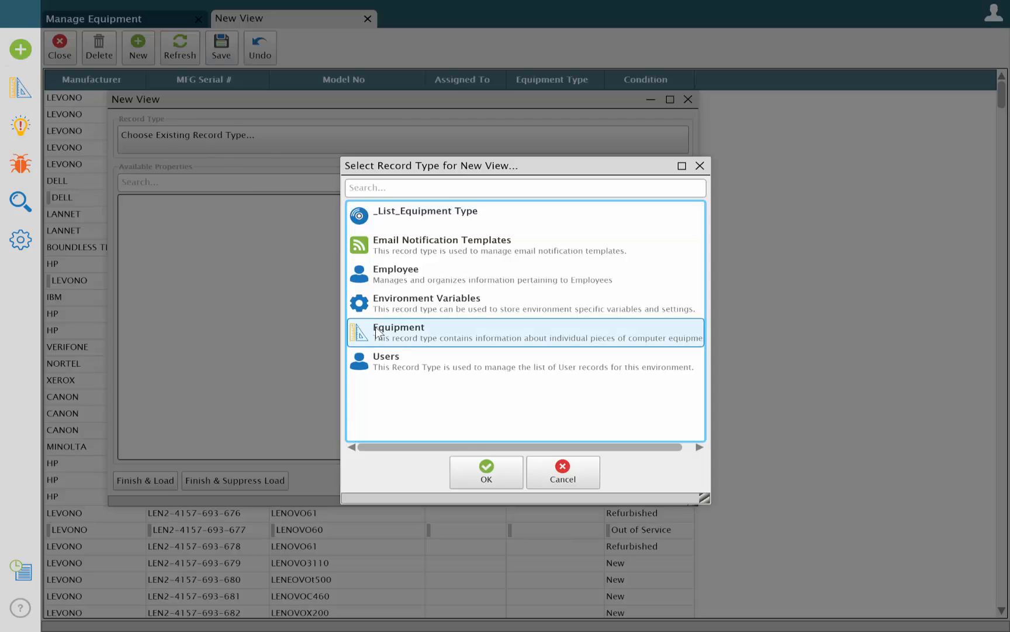
pyautogui.click(487, 477)
pyautogui.click(409, 278)
pyautogui.click(145, 480)
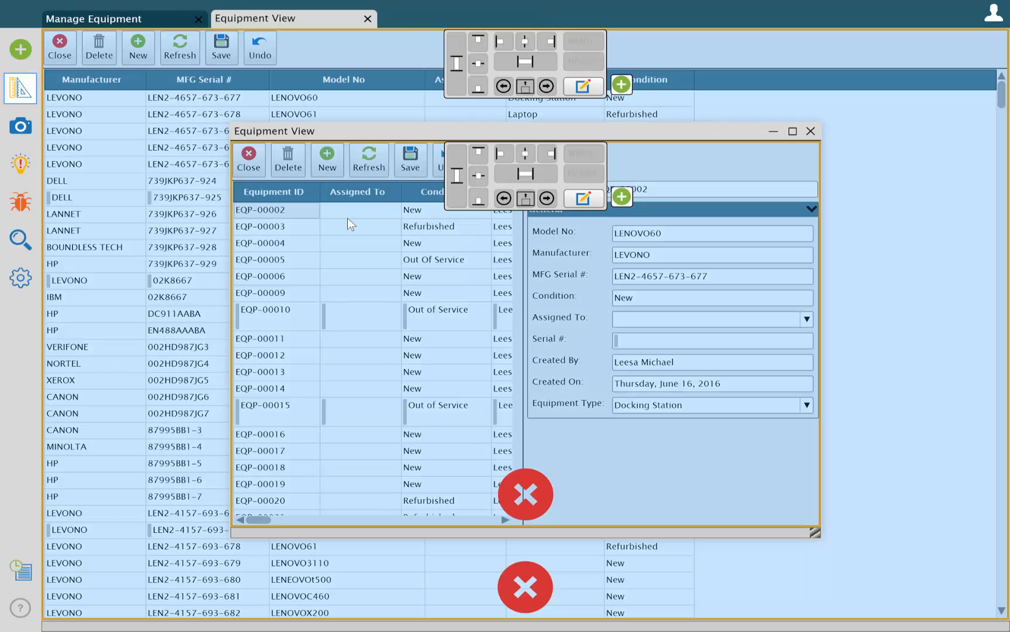
# Remove unneeded fields from the Equipment View form, including Created On, Serial # and Assigned To
pyautogui.moveTo(347, 218); pyautogui.dragTo(487, 455)
pyautogui.moveTo(398, 187); pyautogui.dragTo(515, 497)
pyautogui.moveTo(380, 351); pyautogui.dragTo(526, 497)
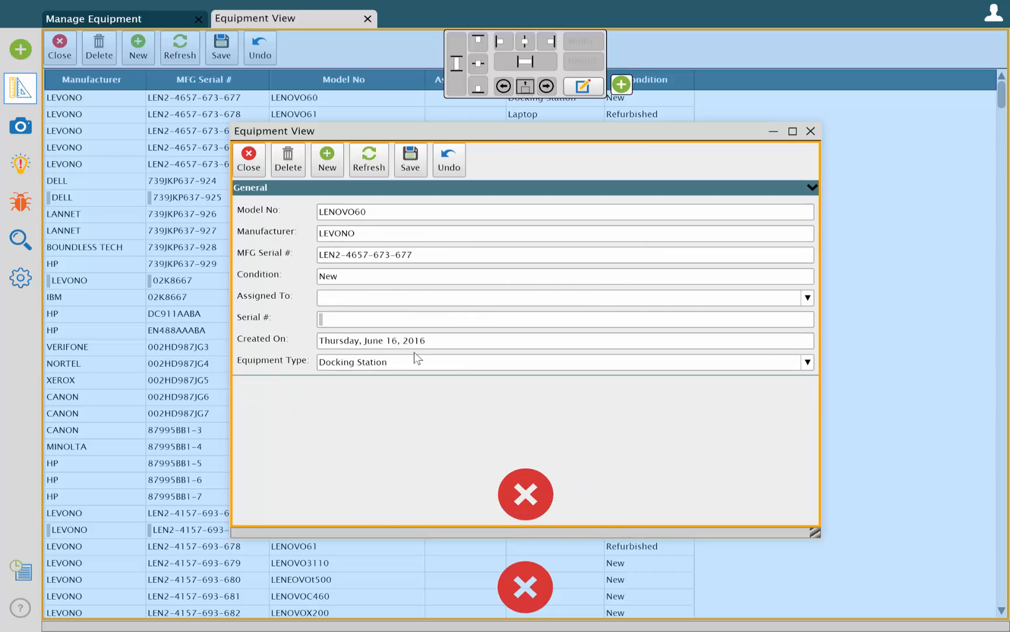
pyautogui.moveTo(414, 351); pyautogui.dragTo(539, 491)
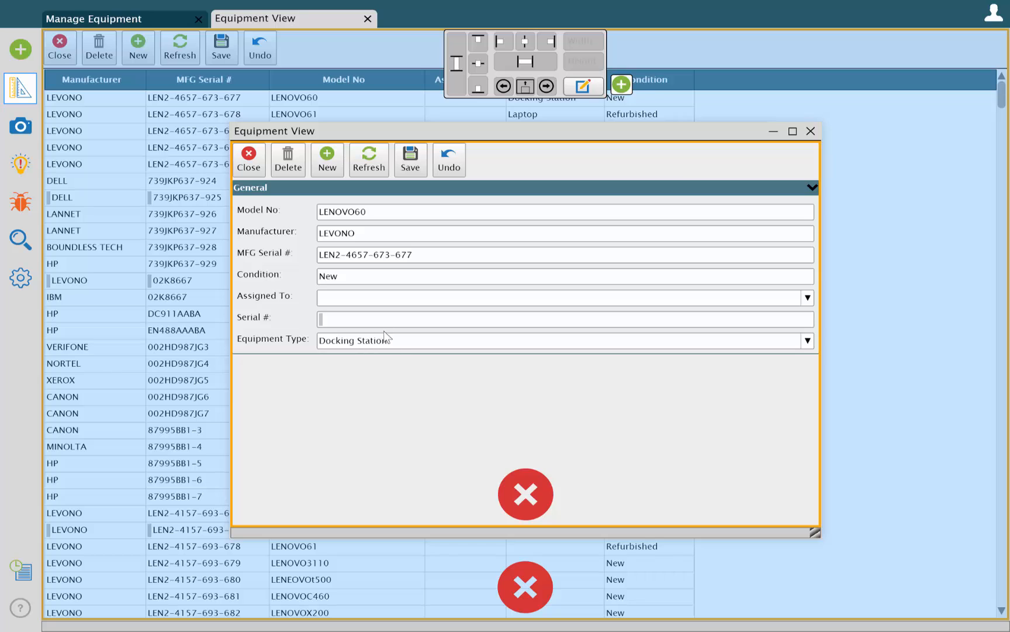
pyautogui.moveTo(385, 320); pyautogui.dragTo(530, 506)
pyautogui.moveTo(365, 298); pyautogui.dragTo(525, 497)
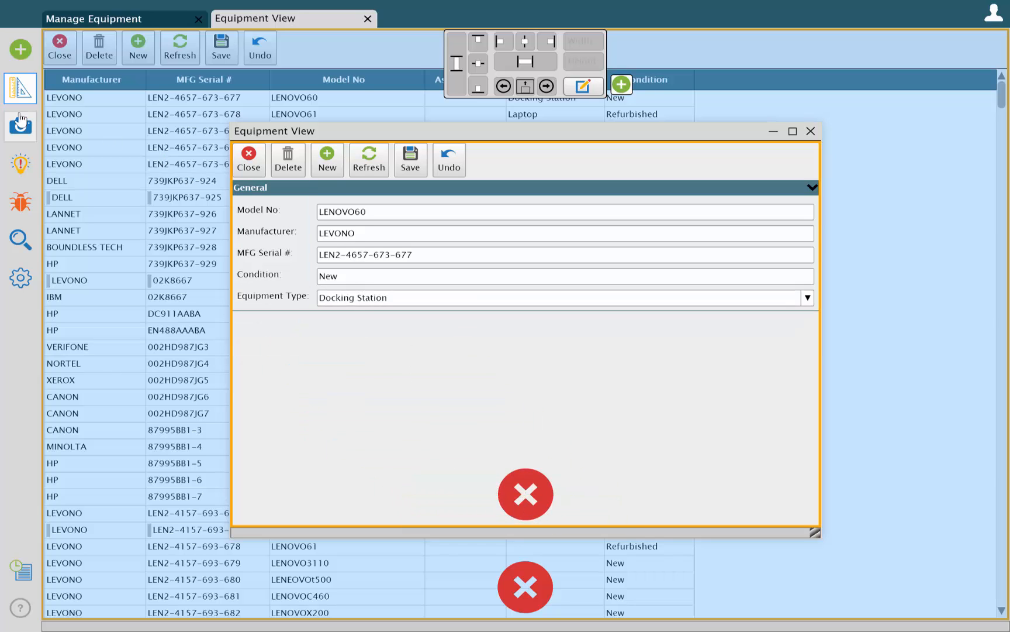
# Open the Equipment View's settings for editing and enable suppression of its initial data loading
pyautogui.click(565, 313)
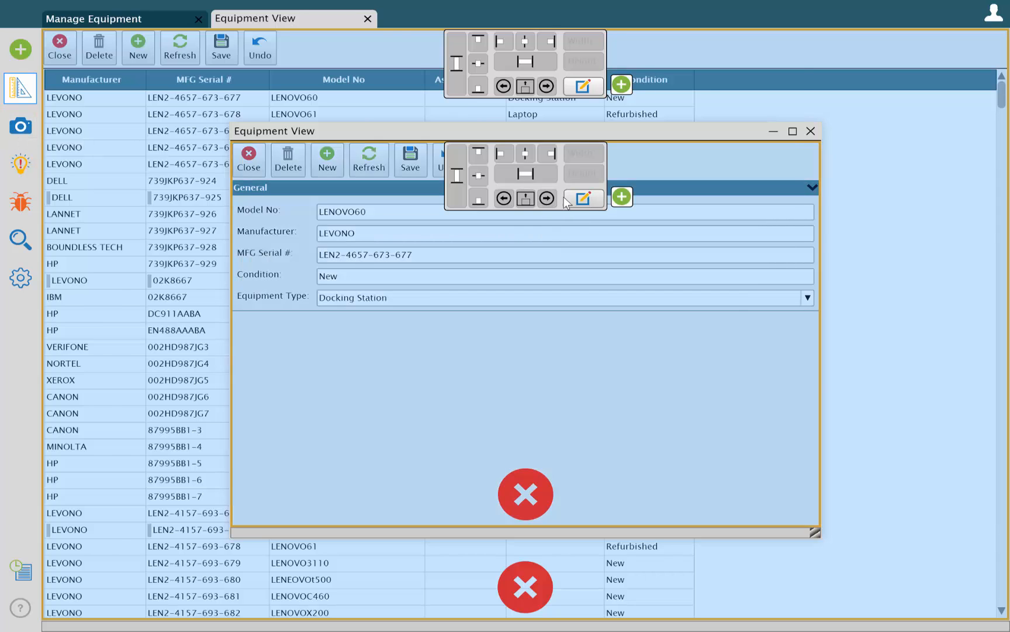
pyautogui.click(583, 198)
pyautogui.click(513, 270)
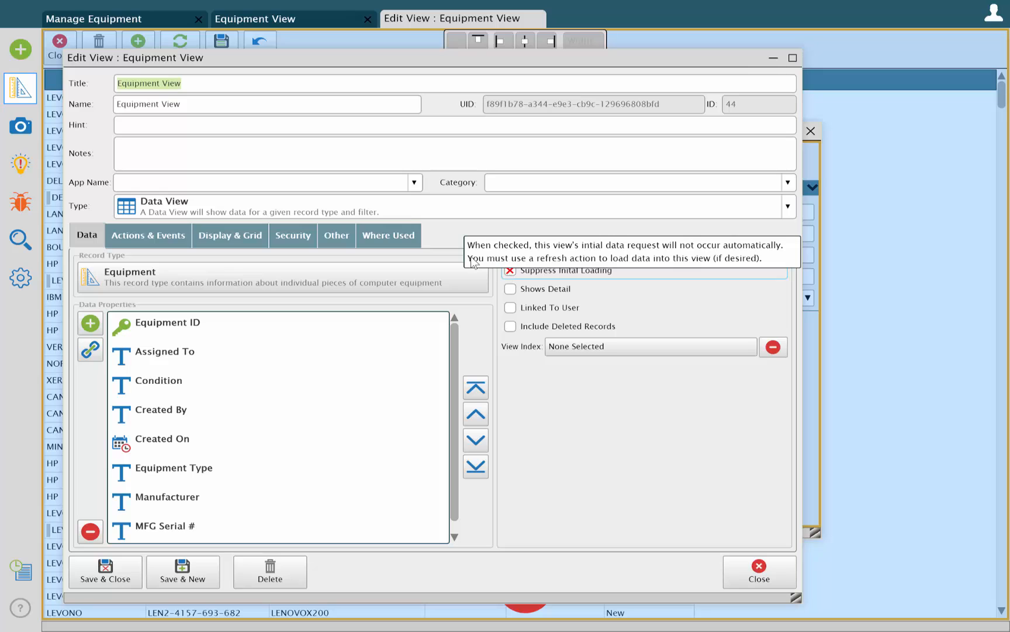
# Set the view's On Open event to run the New action chain, and title the view New Equipment
pyautogui.click(158, 235)
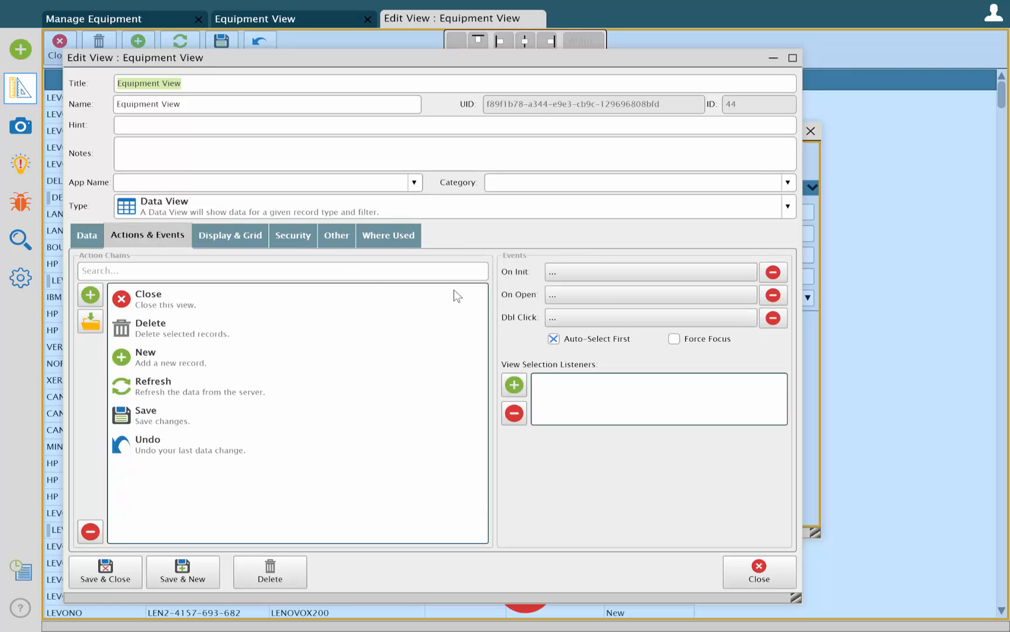
pyautogui.click(600, 296)
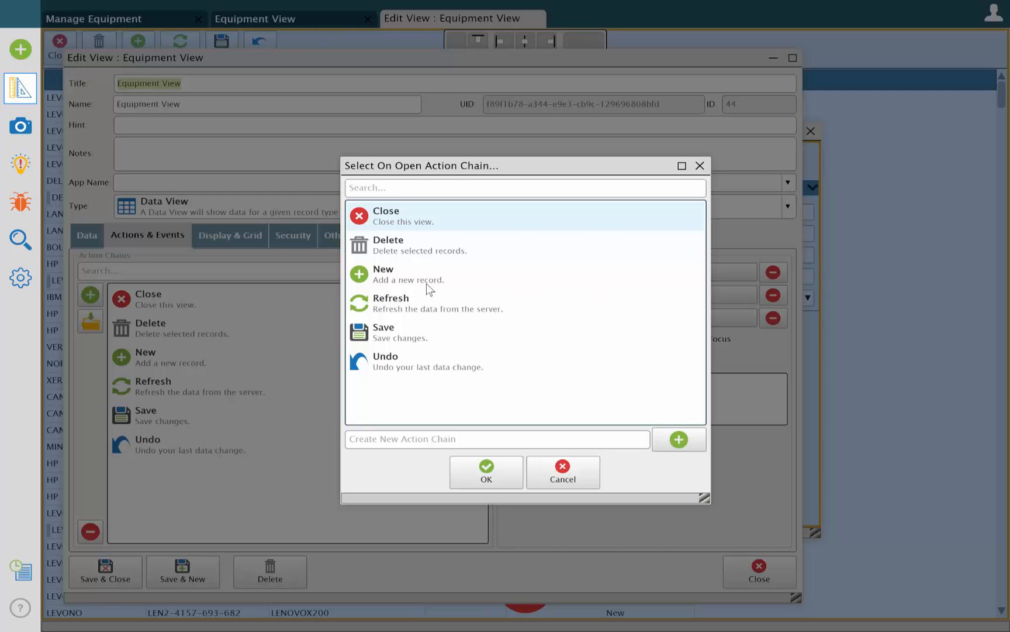
pyautogui.click(427, 284)
pyautogui.click(478, 472)
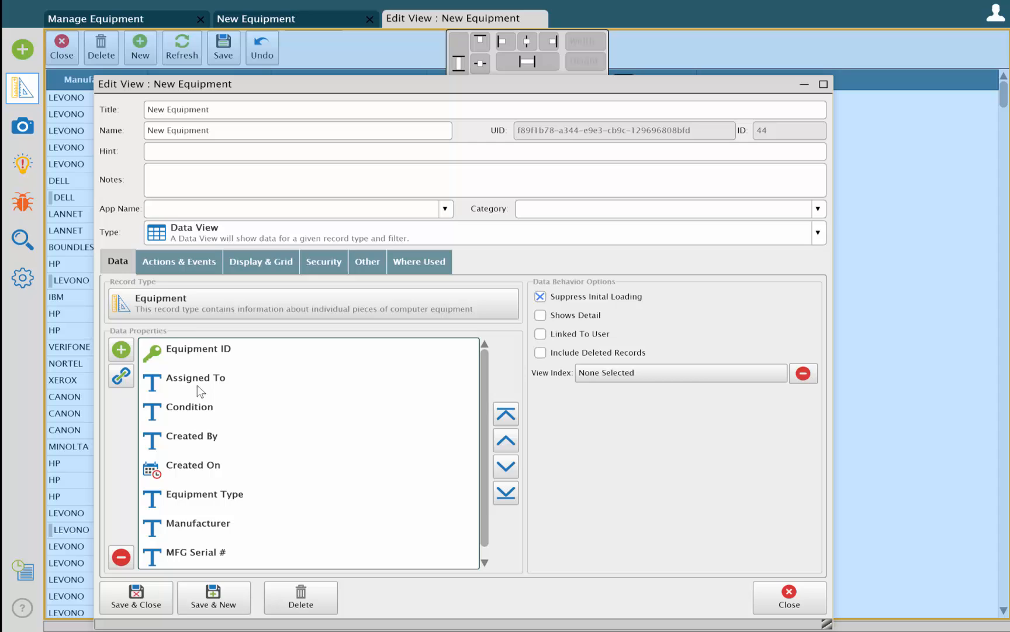
# Add a Call Action Chain action to the New Equipment view's Close chain and move it above the close-view action
pyautogui.click(190, 261)
pyautogui.click(184, 327)
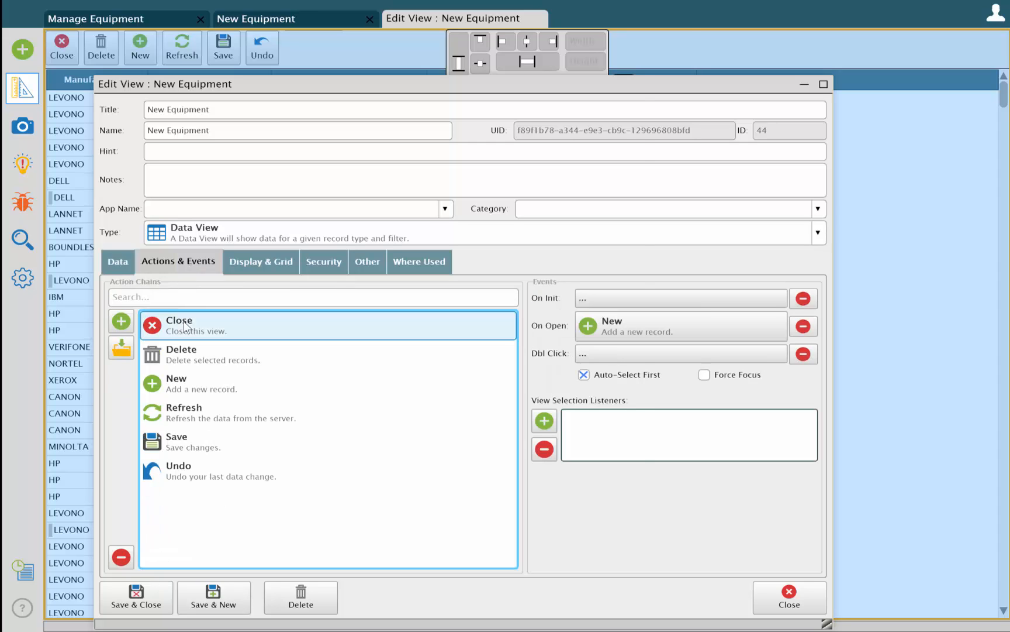
pyautogui.doubleClick(184, 327)
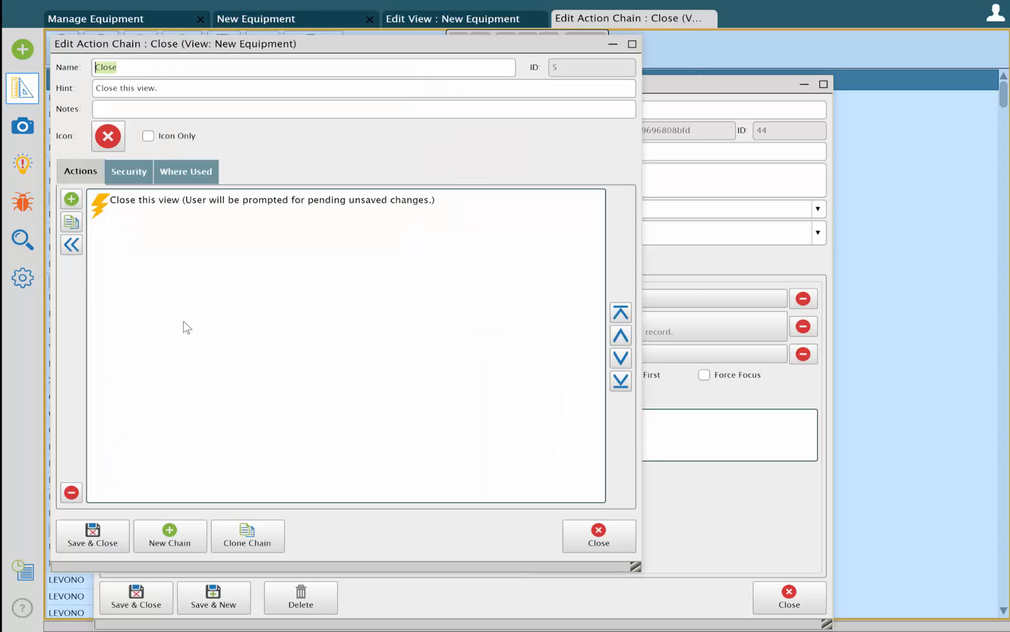
pyautogui.click(72, 199)
pyautogui.write('call')
pyautogui.doubleClick(311, 239)
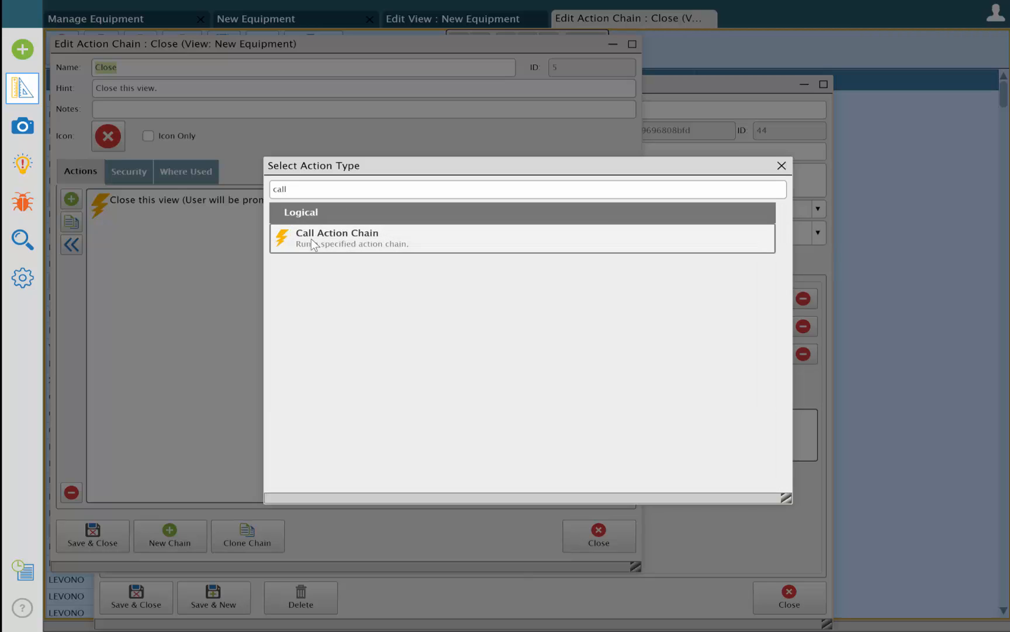
pyautogui.click(129, 233)
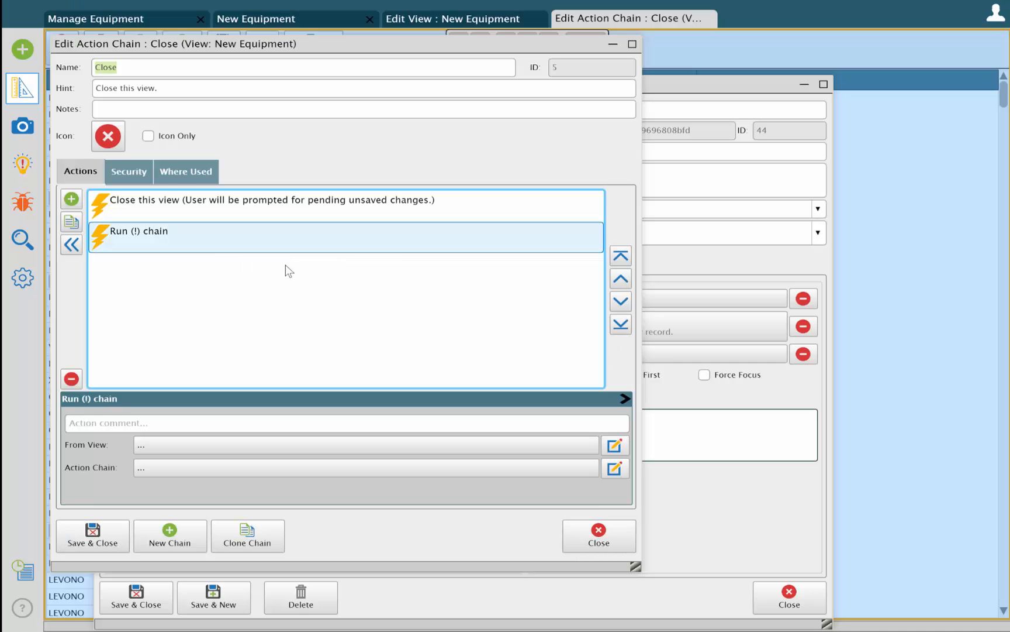
pyautogui.click(620, 279)
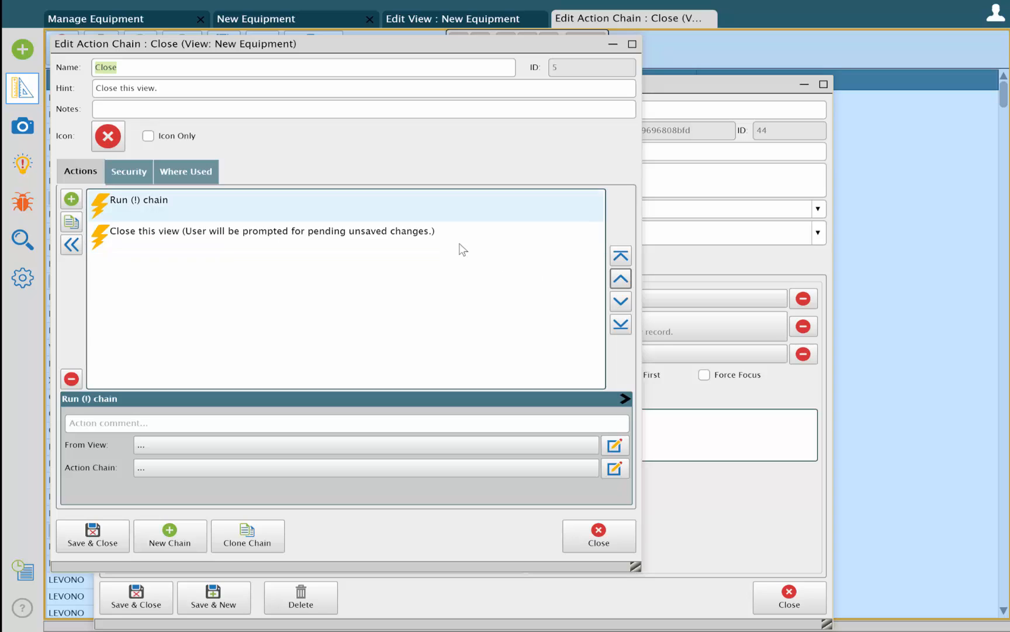
# Make the added action run the Refresh chain from the Manage Equipment view, and save the Close chain and layout
pyautogui.click(210, 448)
pyautogui.click(384, 363)
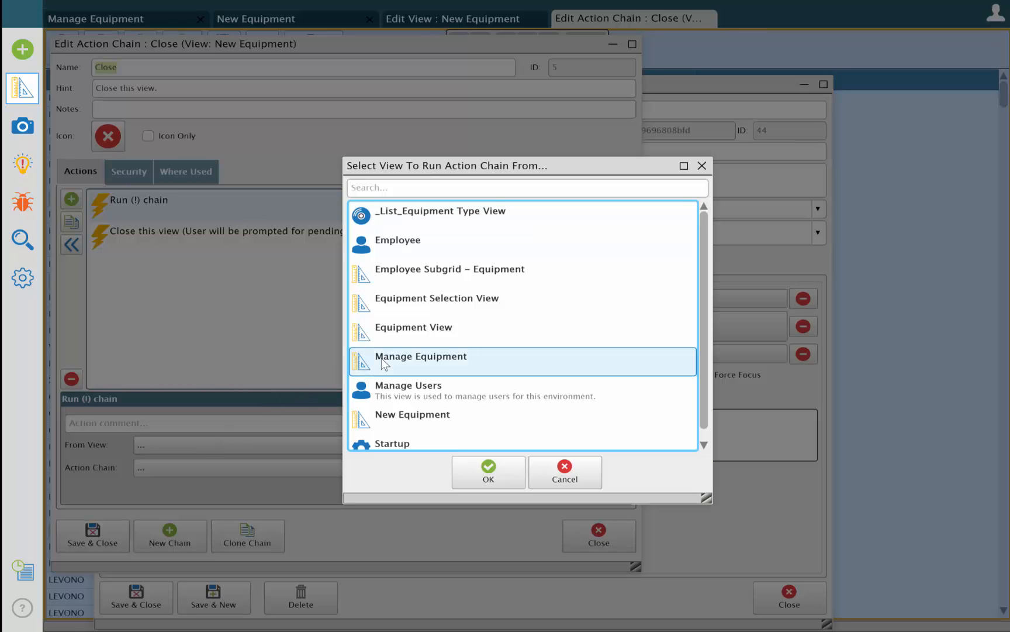
pyautogui.doubleClick(376, 375)
pyautogui.click(313, 476)
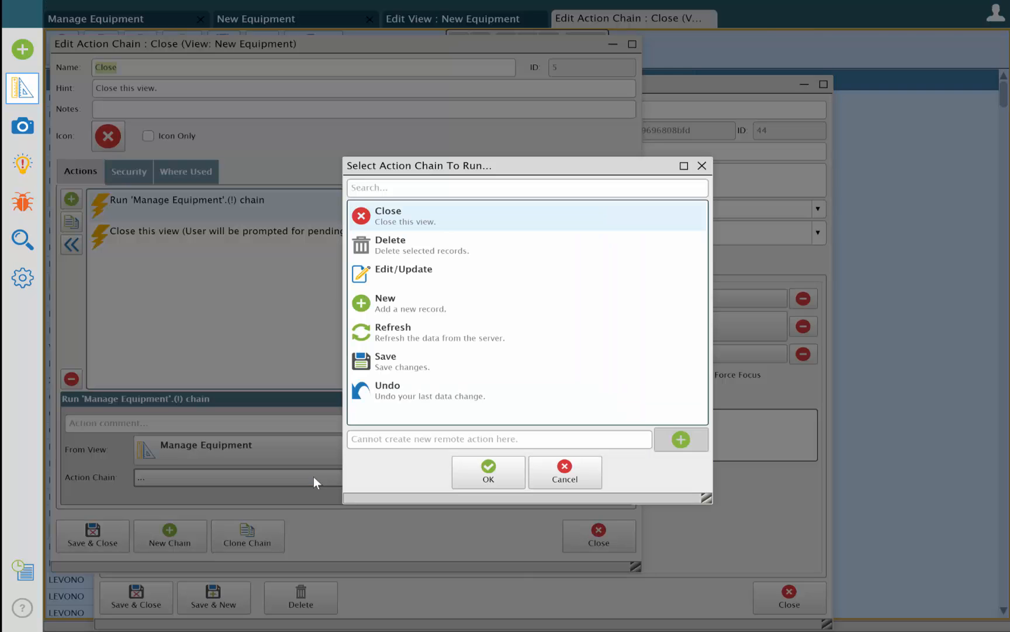
pyautogui.doubleClick(376, 328)
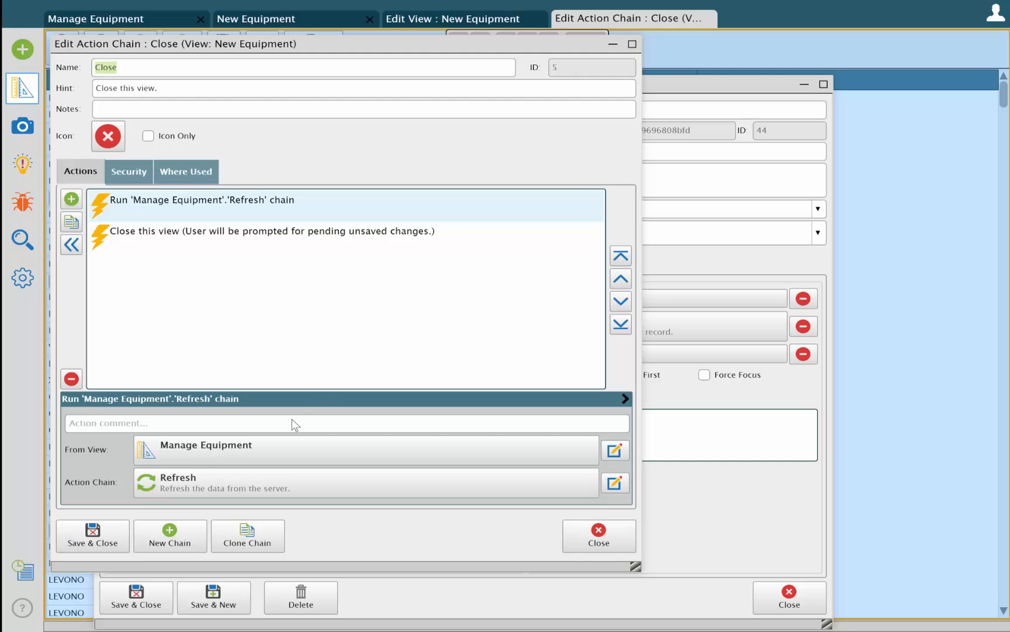
pyautogui.click(109, 541)
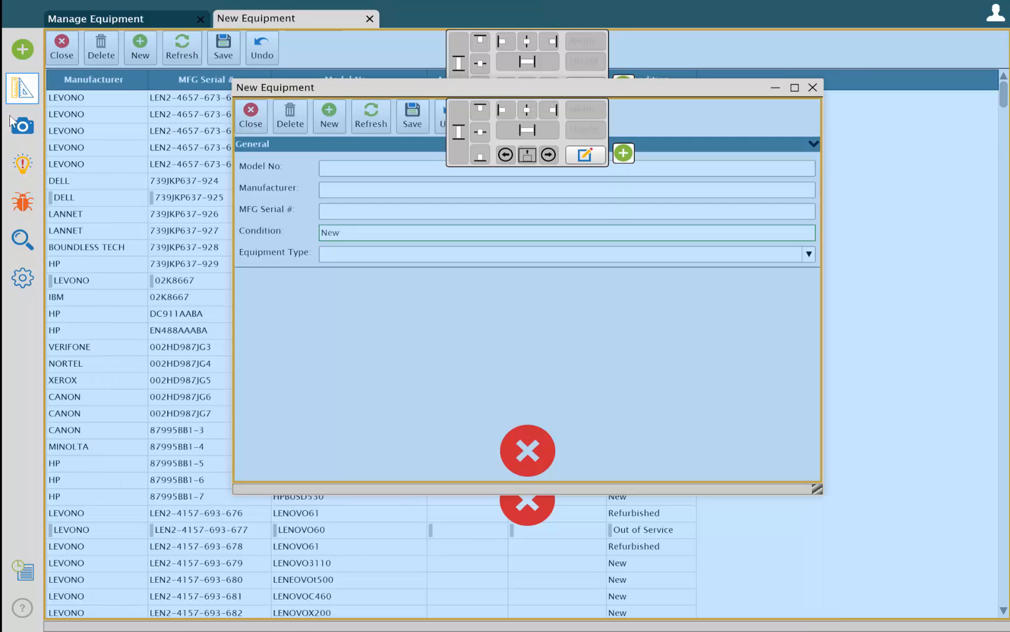
pyautogui.click(12, 122)
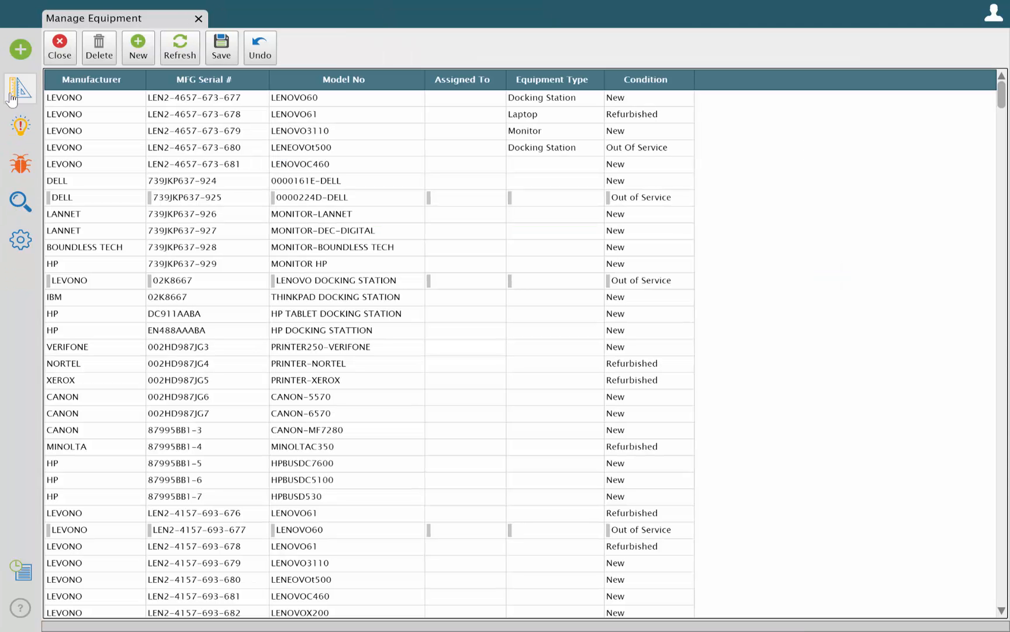
# In the Manage Equipment view's New action chain, replace the New Record action with an Open View action
pyautogui.click(12, 94)
pyautogui.click(133, 50)
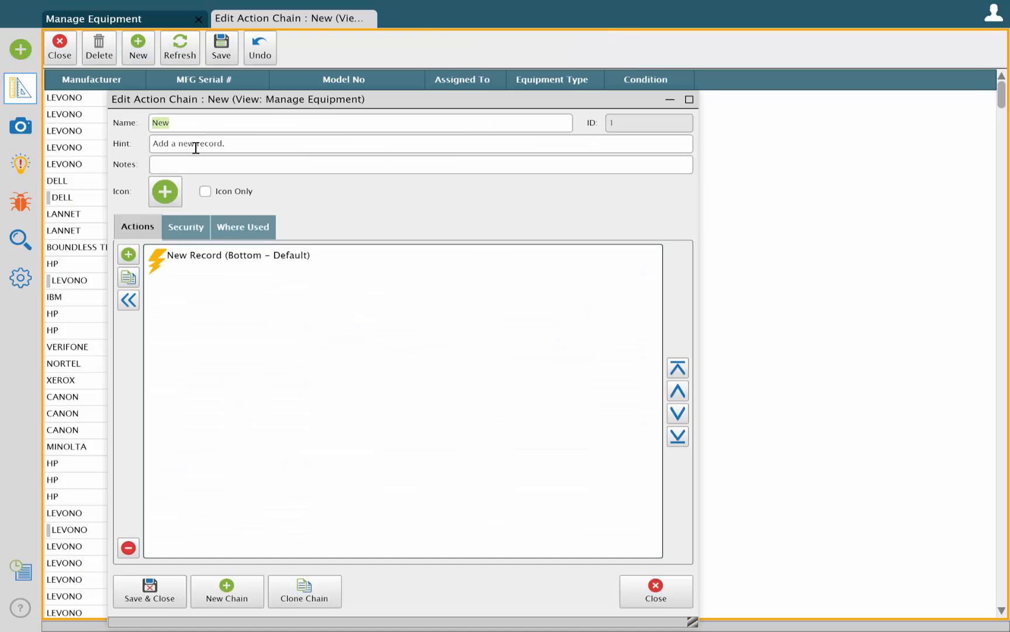
pyautogui.click(177, 274)
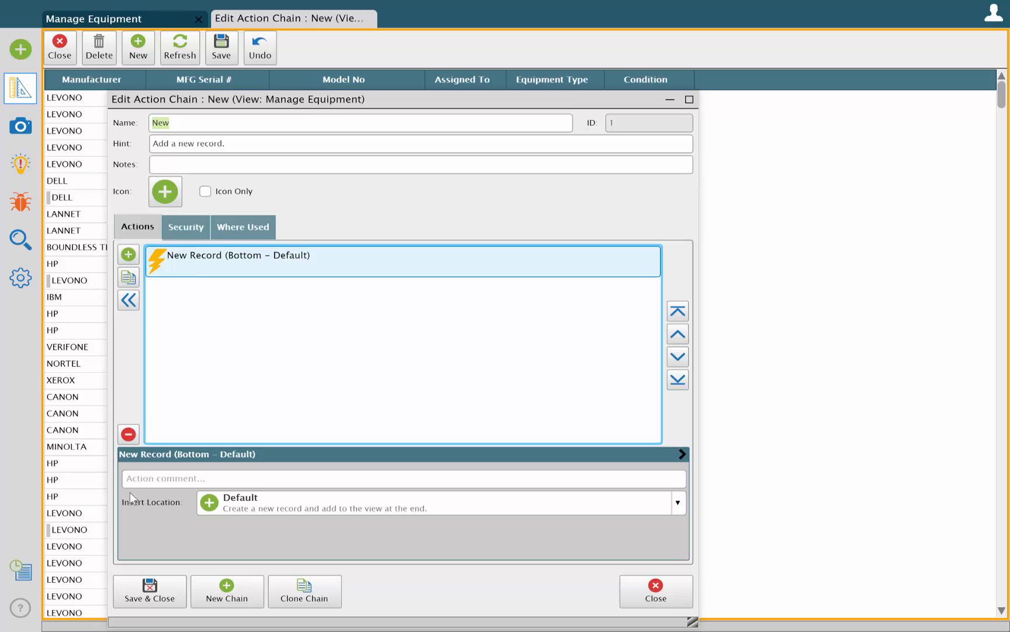
pyautogui.click(132, 437)
pyautogui.click(125, 253)
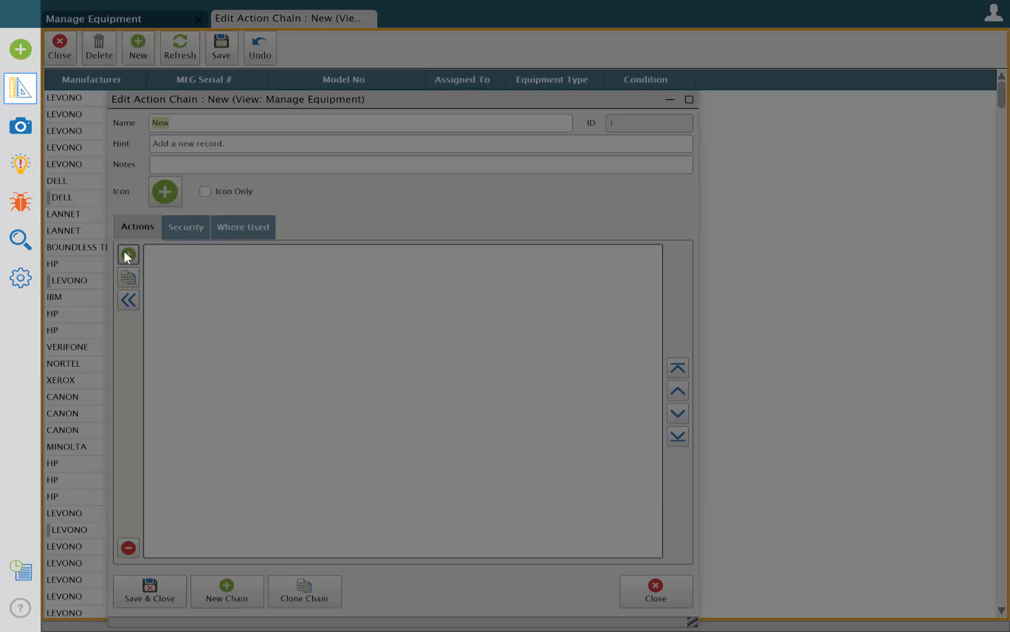
pyautogui.write('open')
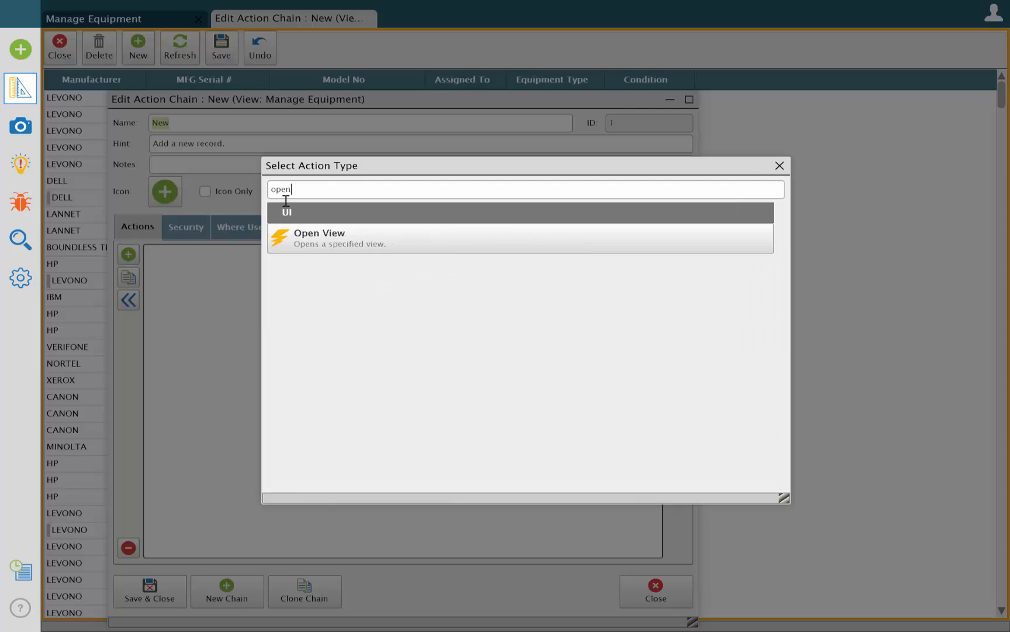
pyautogui.click(314, 244)
pyautogui.click(251, 258)
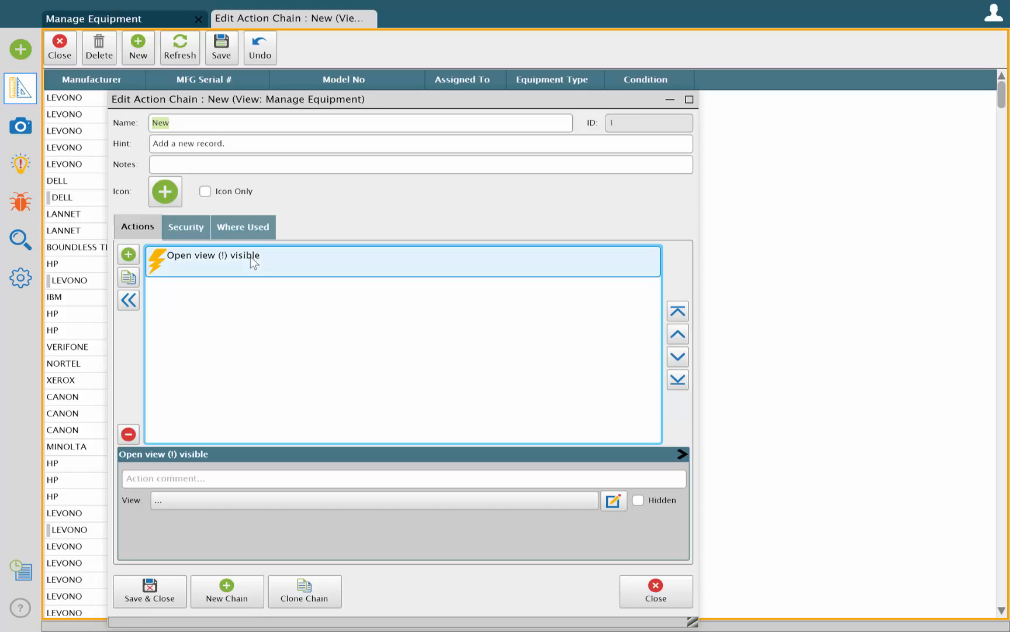
# Set the Open View action to open the New Equipment view and save the action chain
pyautogui.click(243, 498)
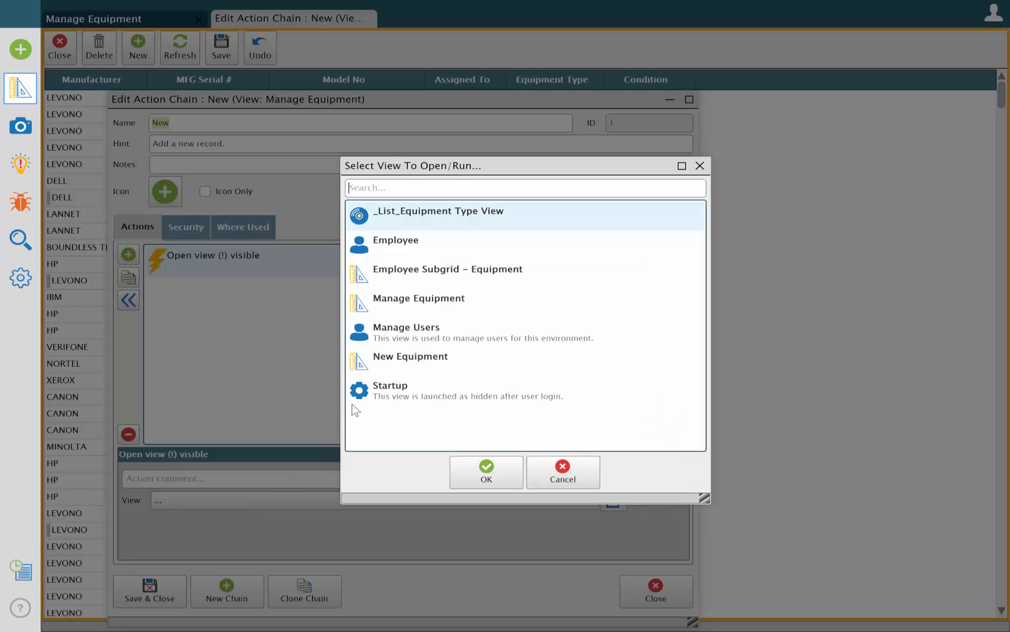
pyautogui.click(386, 359)
pyautogui.click(496, 479)
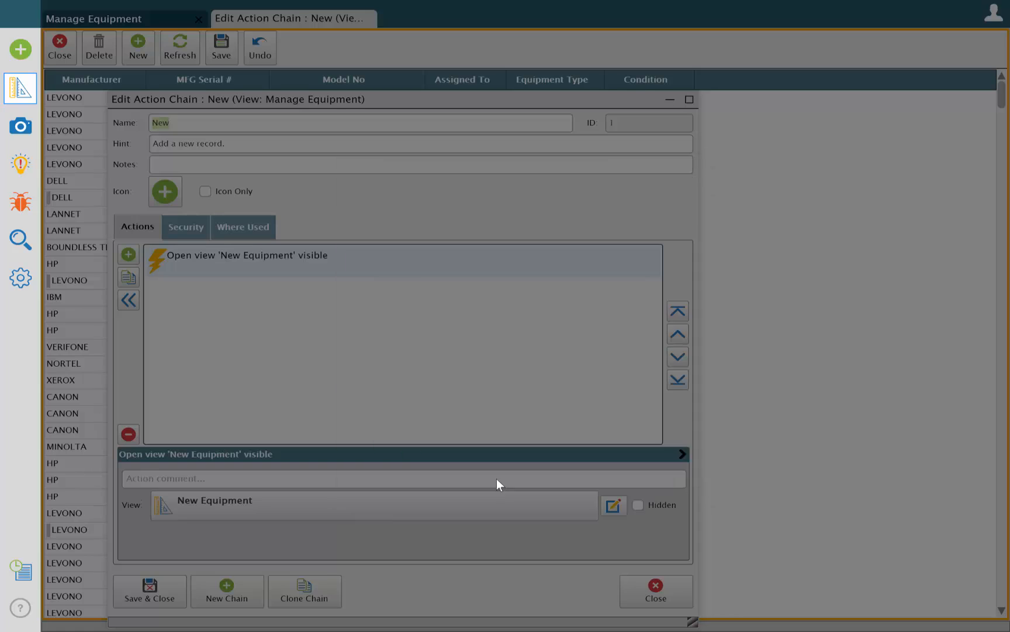
pyautogui.click(146, 591)
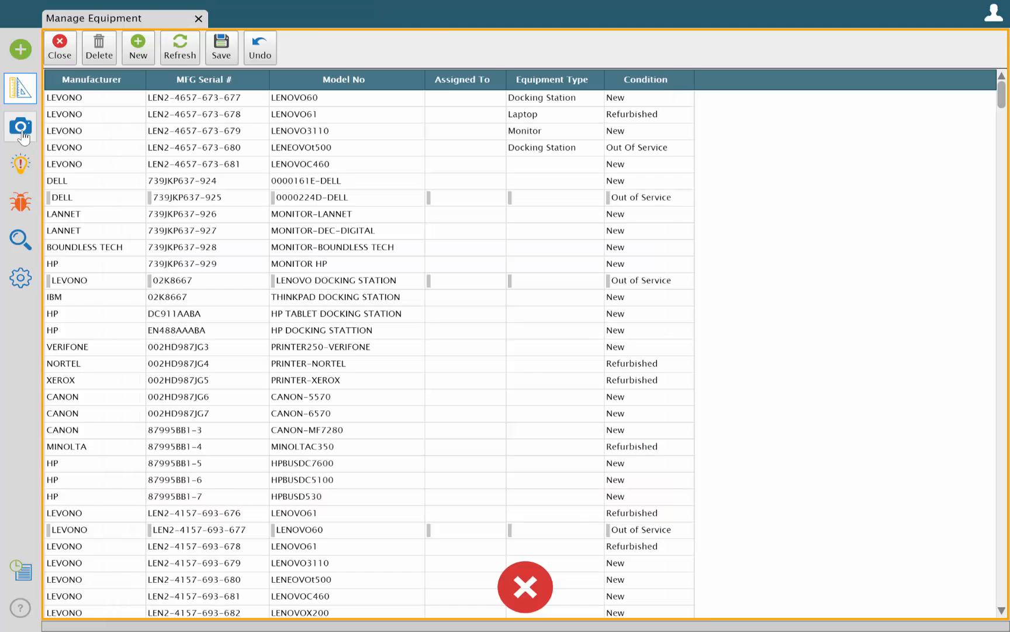
# Create and save a new equipment record with model 123456, manufacturer IBM, MFG serial 12345-0009, condition New and equipment type Laptop
pyautogui.click(137, 50)
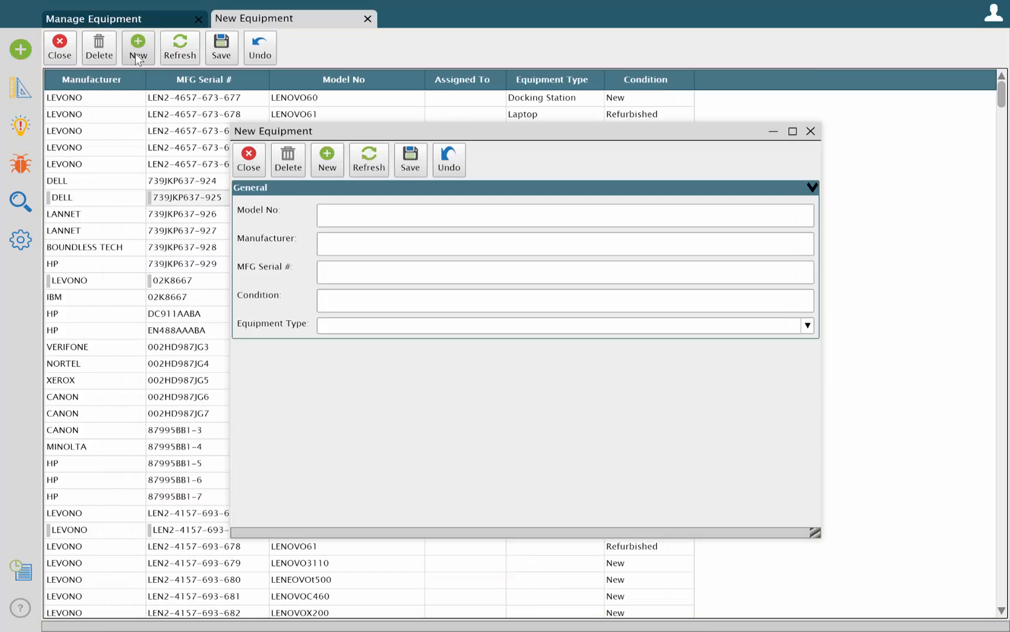
pyautogui.write('12345')
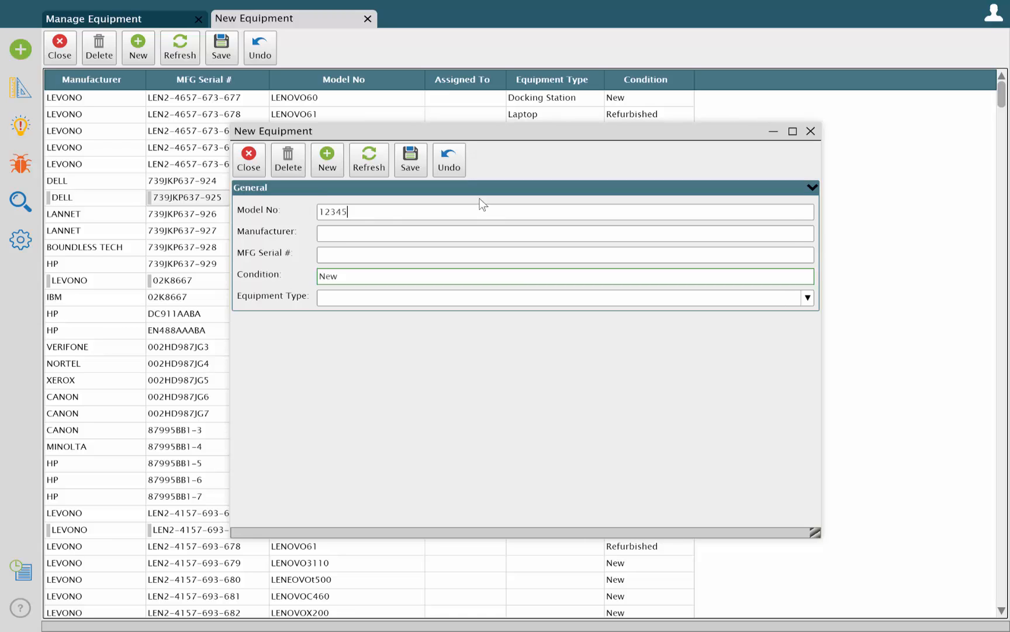
pyautogui.write('6')
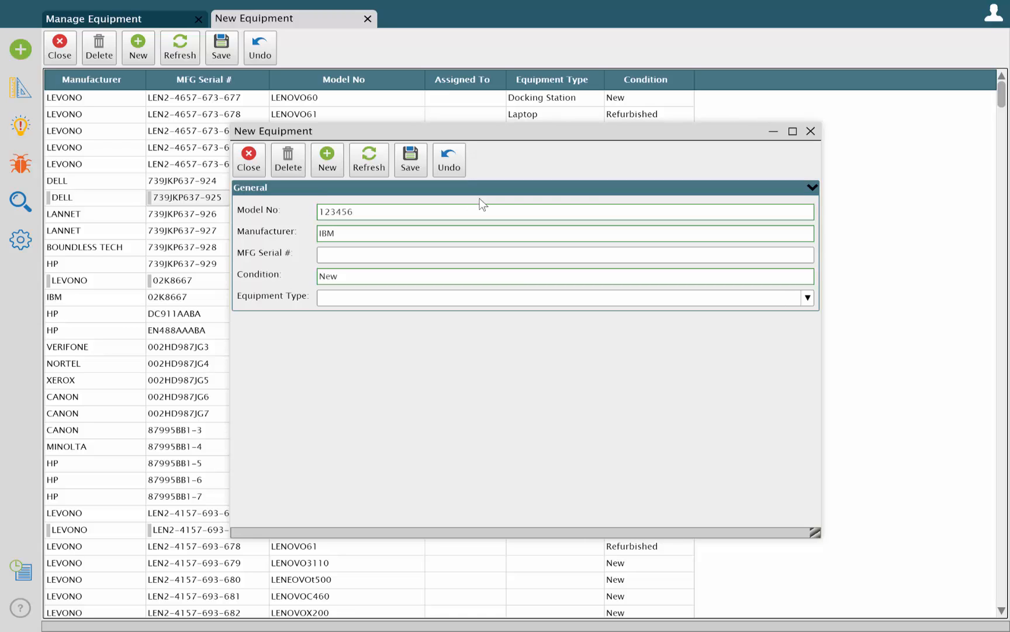
pyautogui.write('12345-0009')
pyautogui.press('Tab')
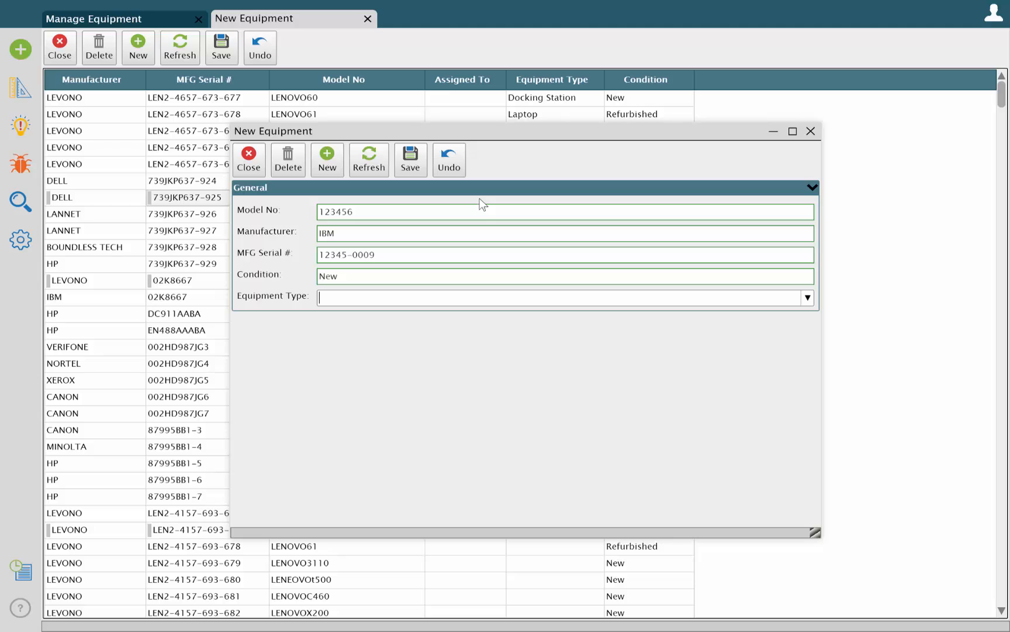
pyautogui.write('Laptop')
pyautogui.press('Tab')
pyautogui.click(412, 164)
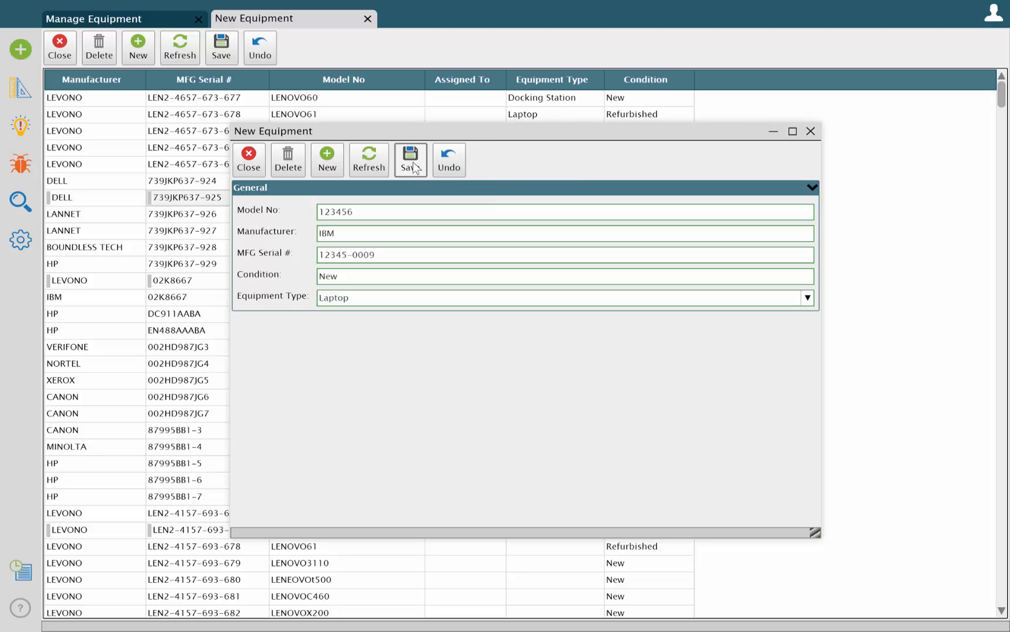
# Close the New Equipment view and check the end of the Manage Equipment list for the added record
pyautogui.click(246, 161)
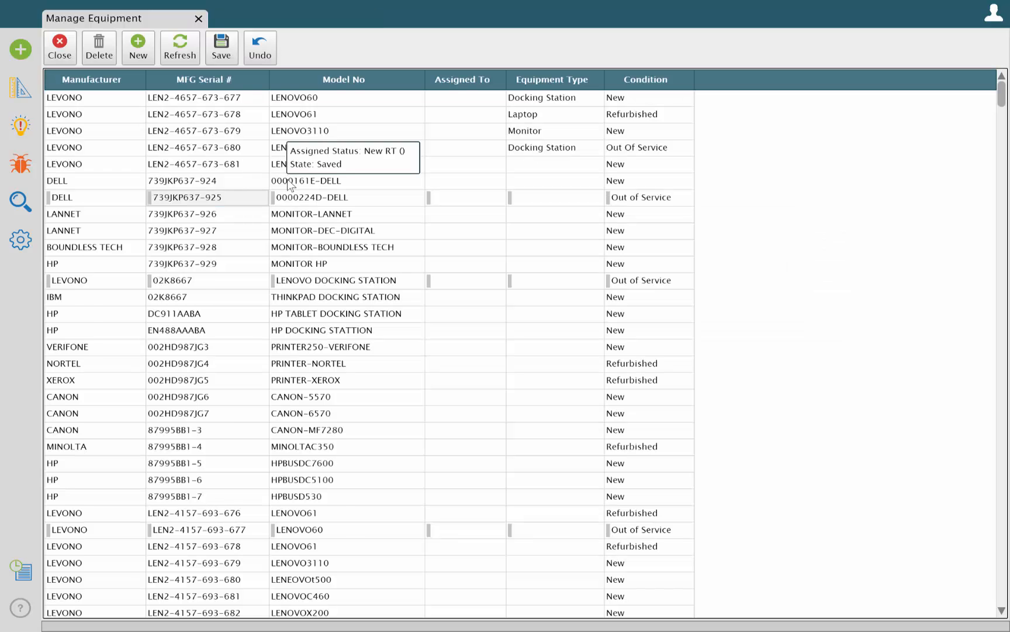
pyautogui.scroll(-4, 717, 208)
pyautogui.moveTo(1001, 156); pyautogui.dragTo(1002, 592)
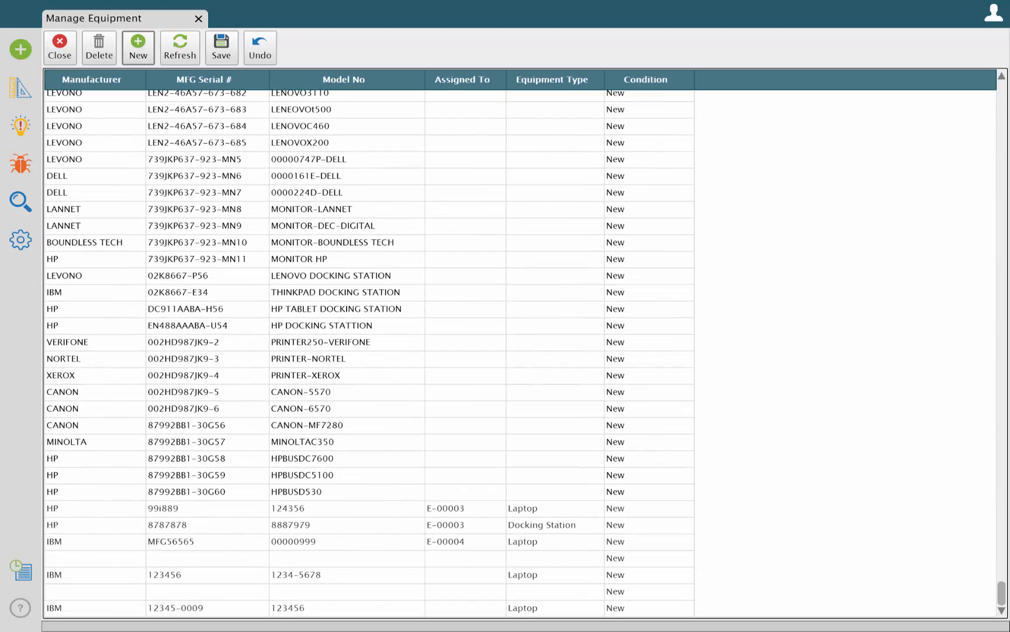
pyautogui.click(94, 611)
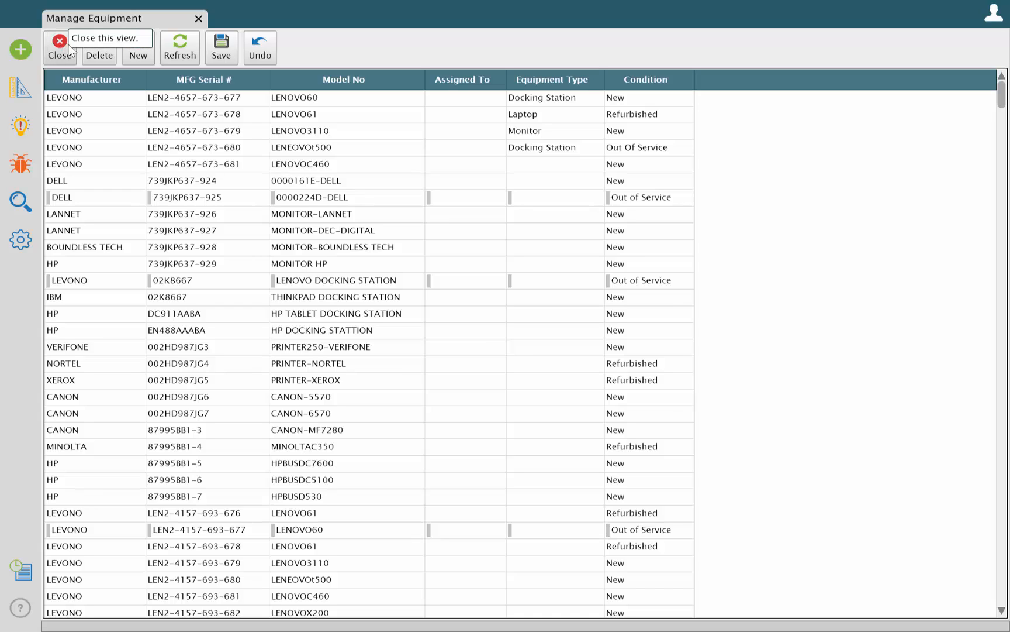
pyautogui.click(91, 118)
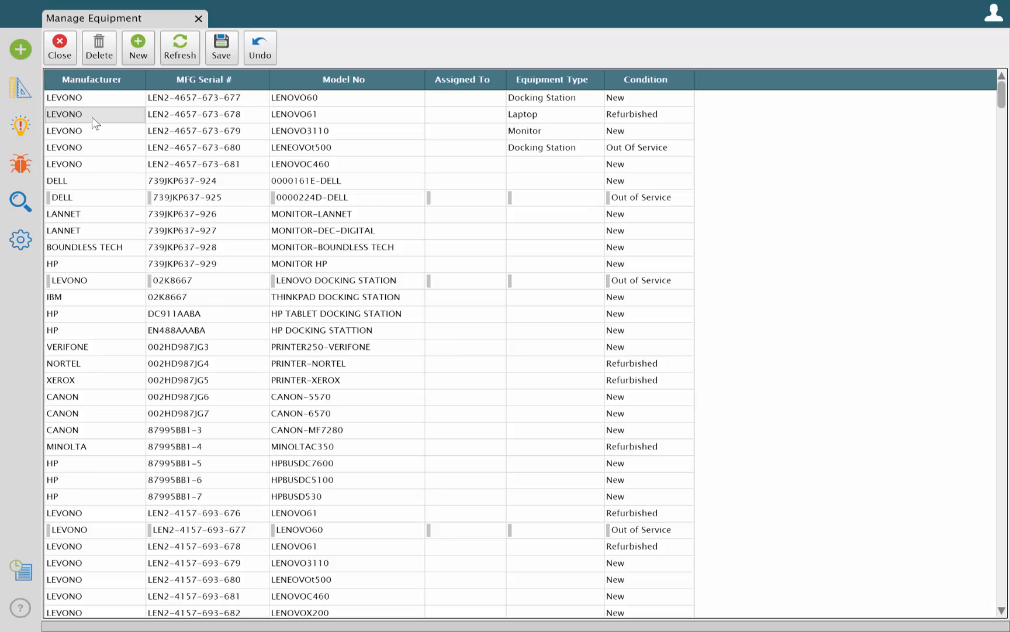
# Create a new view for the Equipment record type with all available properties selected, and load it
pyautogui.click(21, 50)
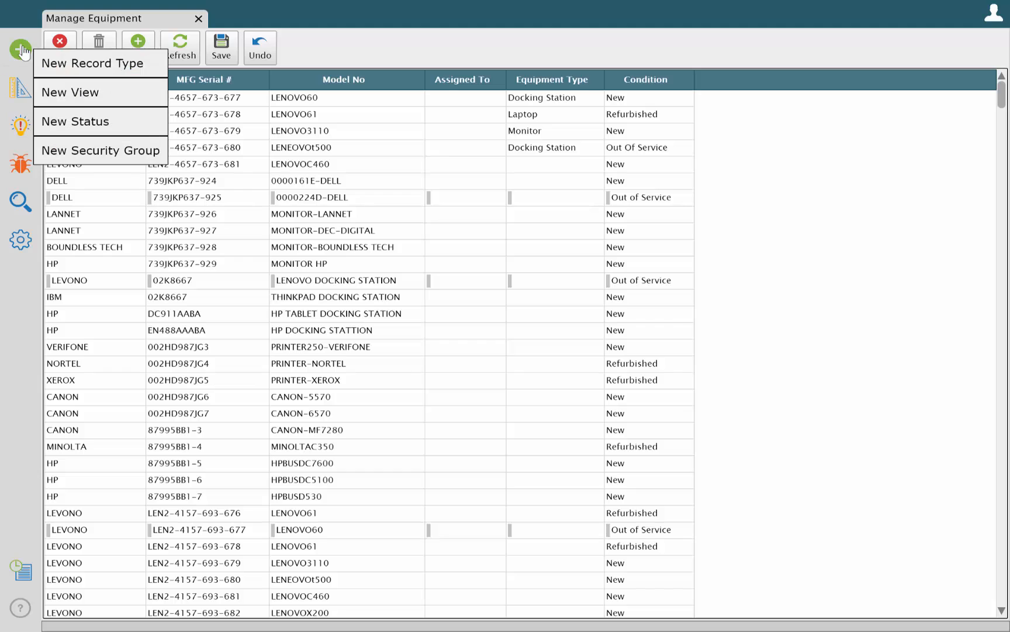
pyautogui.click(83, 92)
pyautogui.click(79, 97)
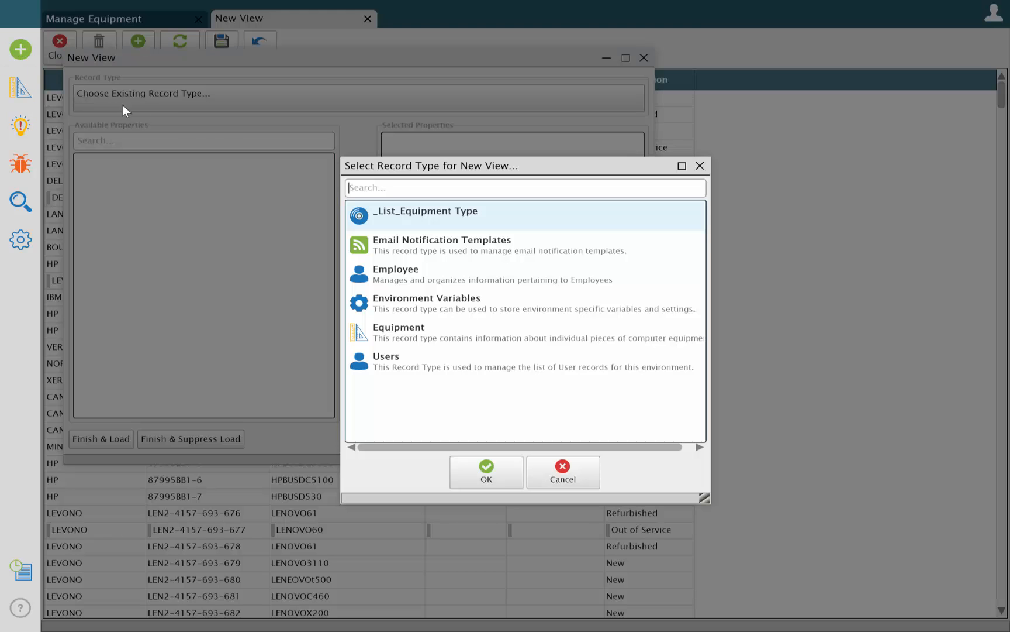
pyautogui.click(409, 332)
pyautogui.click(487, 472)
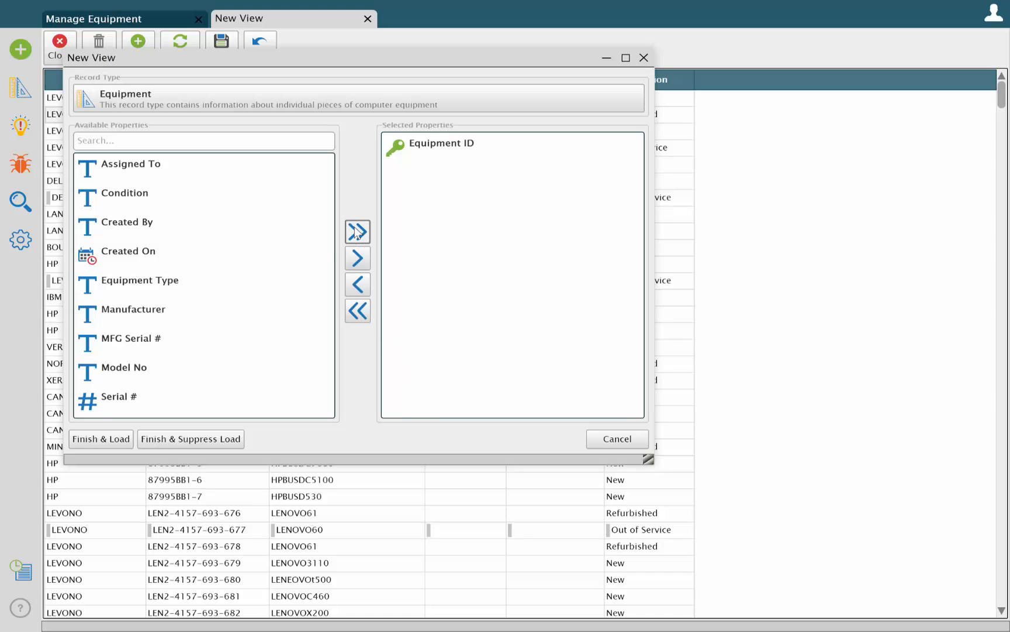
pyautogui.click(358, 232)
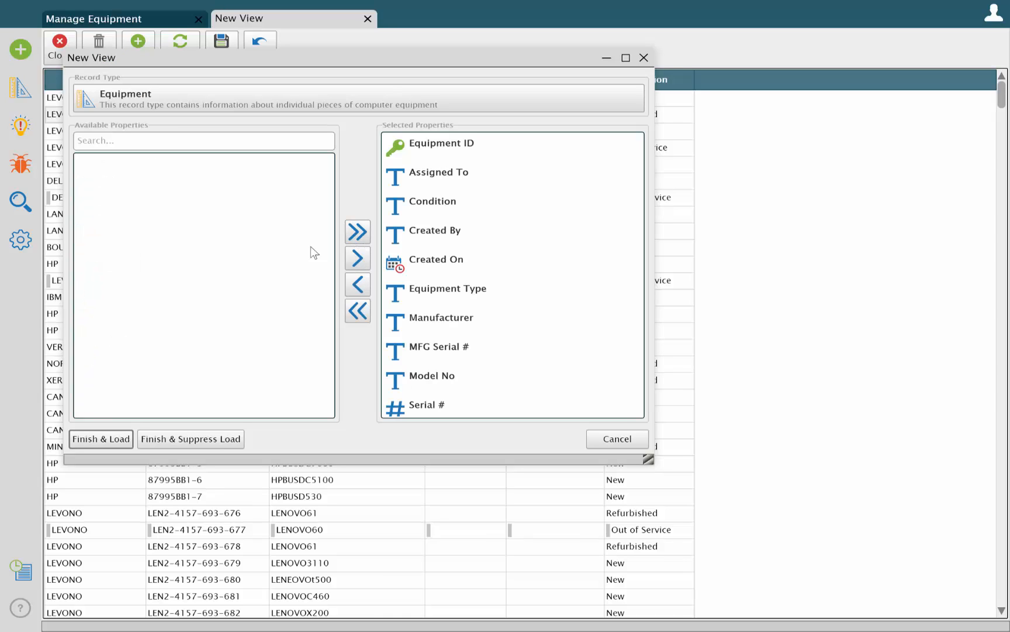
pyautogui.click(118, 442)
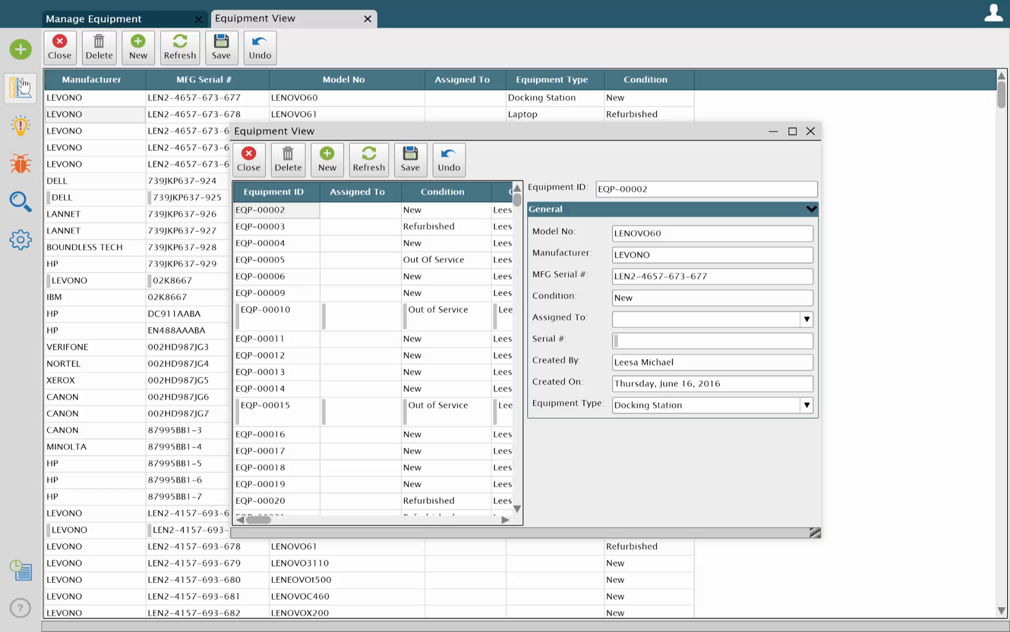
# Remove the record grid and the Equipment ID, Serial #, Created By and Created On fields from Equipment View, and place Assigned To below Equipment Type
pyautogui.click(23, 89)
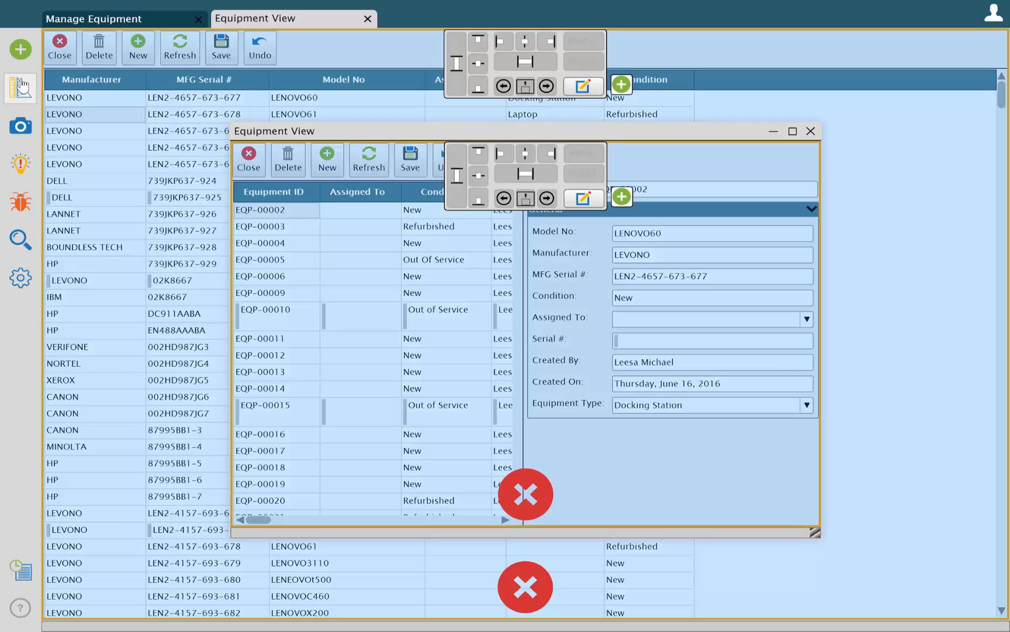
pyautogui.click(524, 496)
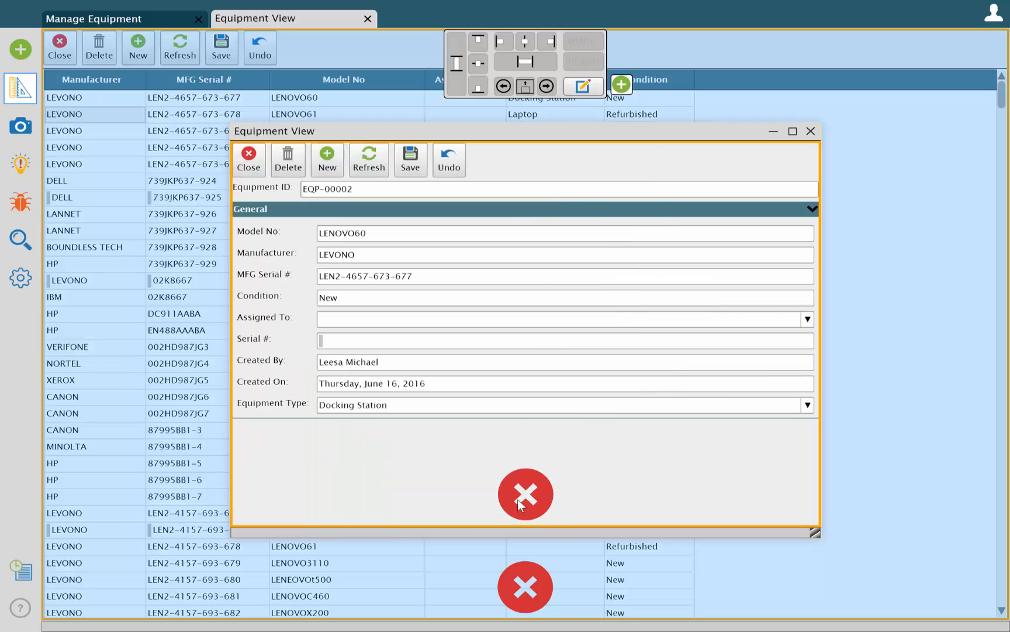
pyautogui.moveTo(336, 188); pyautogui.dragTo(440, 462)
pyautogui.moveTo(334, 365); pyautogui.dragTo(456, 462)
pyautogui.moveTo(368, 340); pyautogui.dragTo(525, 494)
pyautogui.moveTo(362, 321); pyautogui.dragTo(525, 494)
pyautogui.moveTo(316, 292); pyautogui.dragTo(405, 327)
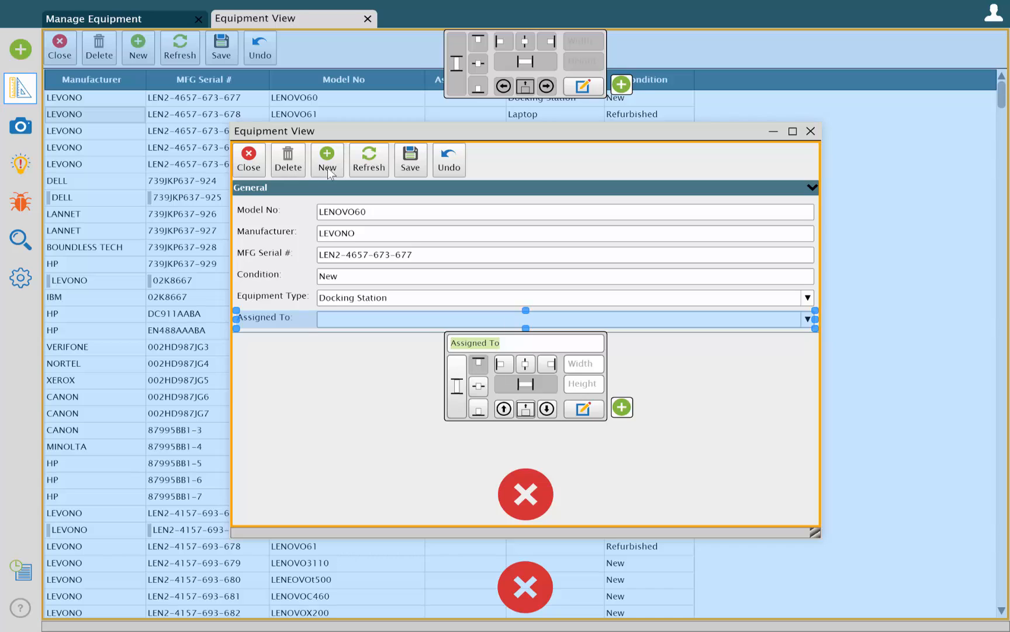
# Remove the New, Delete, Refresh, Undo and Save actions from the Equipment View, keeping only Close
pyautogui.moveTo(328, 171); pyautogui.dragTo(525, 494)
pyautogui.moveTo(298, 171); pyautogui.dragTo(500, 475)
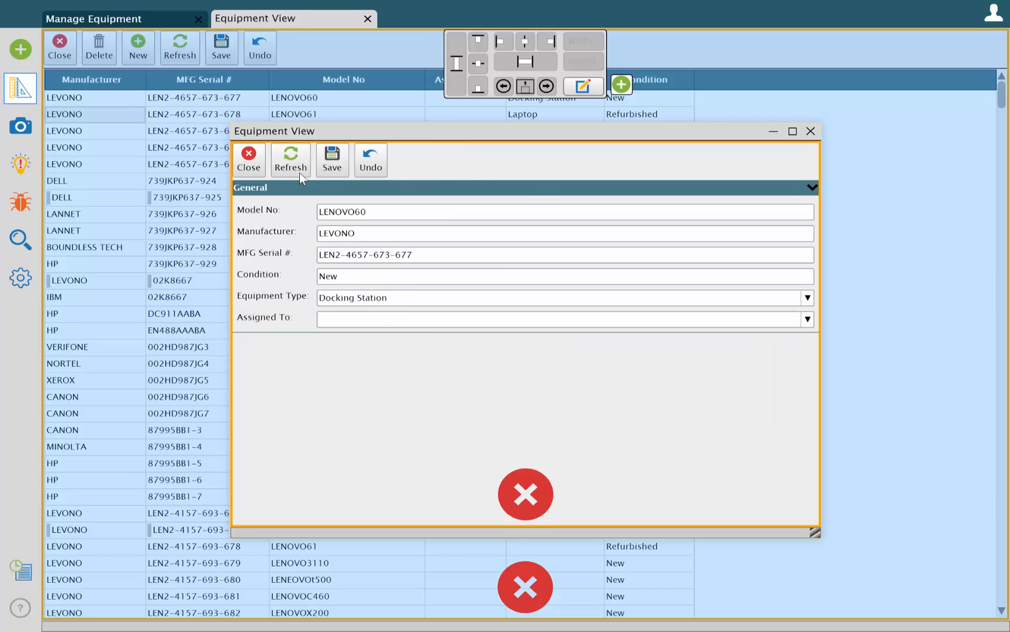
pyautogui.moveTo(299, 173); pyautogui.dragTo(526, 496)
pyautogui.moveTo(327, 161); pyautogui.dragTo(526, 494)
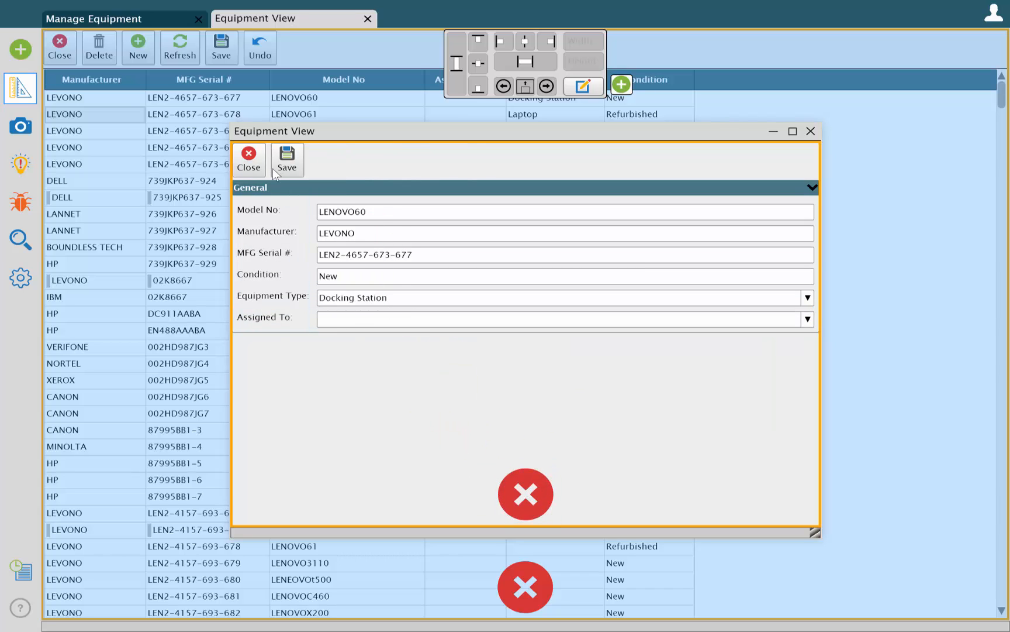
pyautogui.moveTo(280, 169); pyautogui.dragTo(526, 494)
# Add a new action beside Close in the Equipment View and name its chain Save & Close
pyautogui.click(543, 403)
pyautogui.click(625, 197)
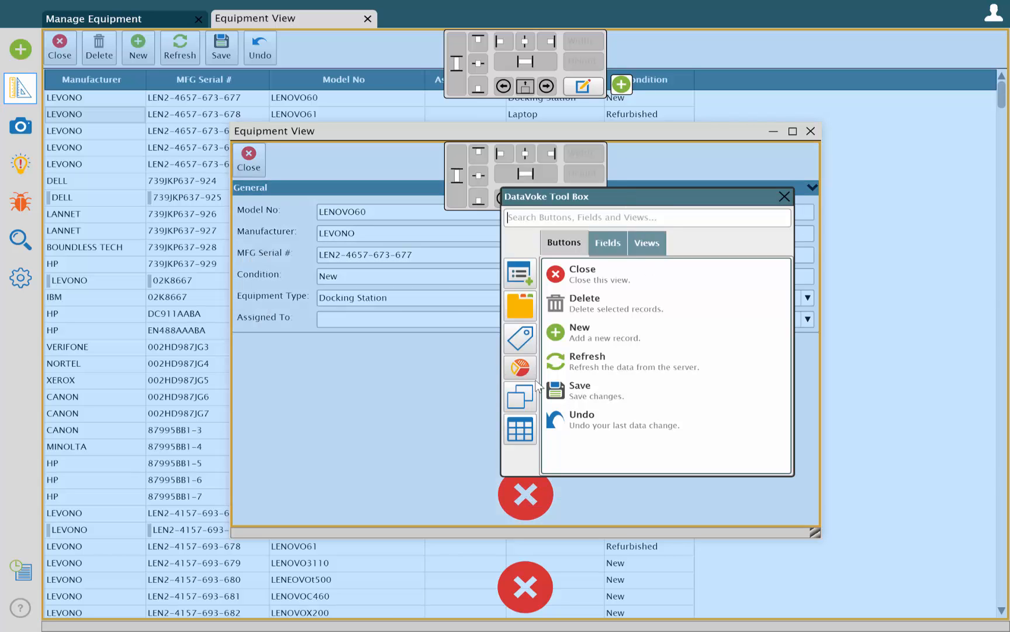
pyautogui.moveTo(523, 365); pyautogui.dragTo(262, 166)
pyautogui.click(378, 242)
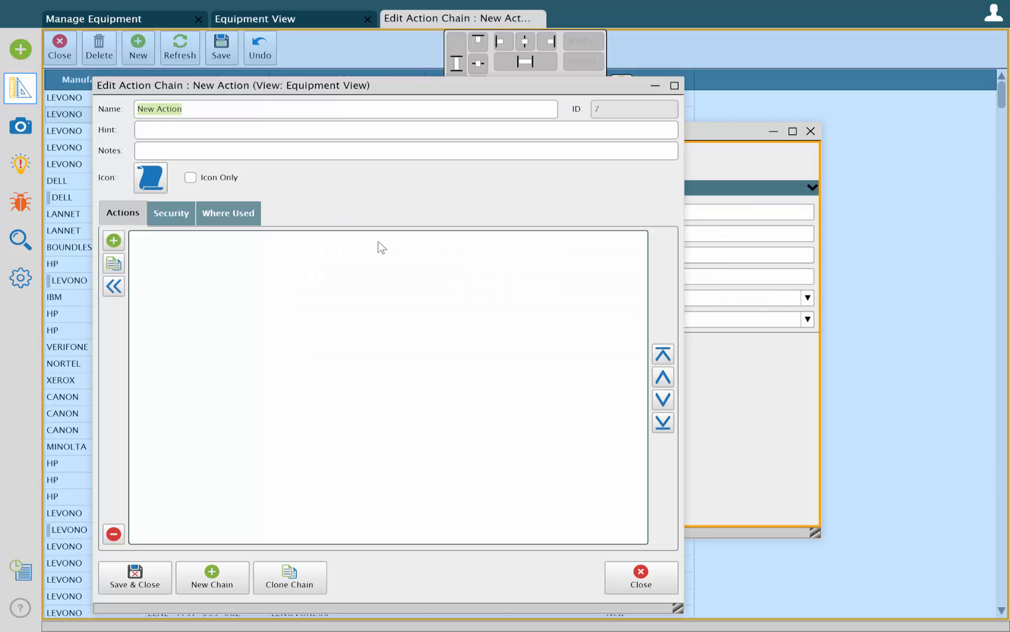
pyautogui.write('Save & Close')
# Add a Save All Data Changes action and a Close View action to the Save & Close chain, and save the chain
pyautogui.click(113, 239)
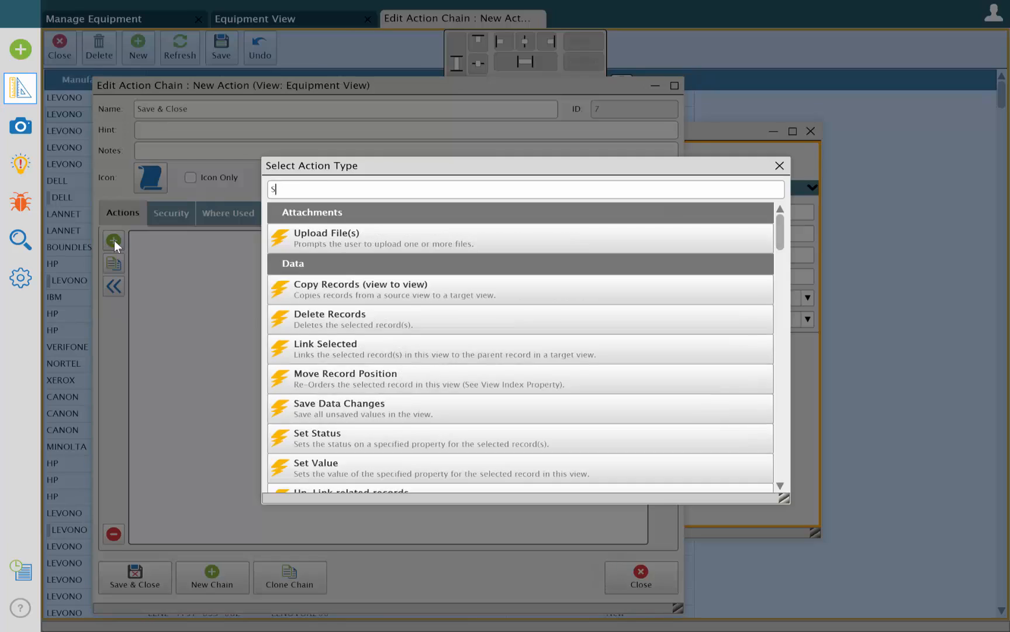
pyautogui.write('Save')
pyautogui.doubleClick(385, 243)
pyautogui.click(111, 242)
pyautogui.write('Close')
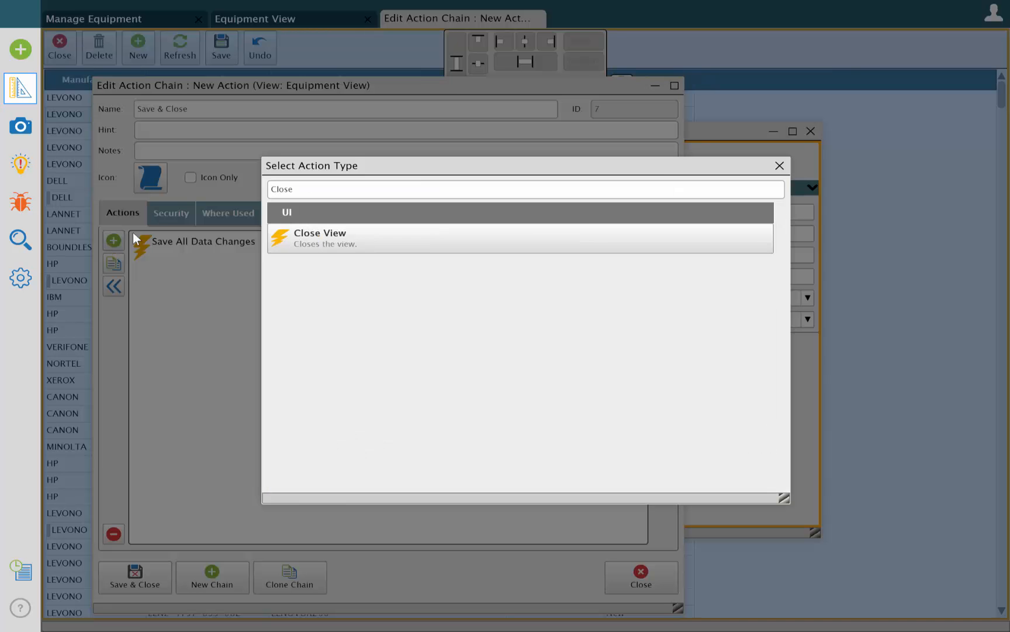
pyautogui.doubleClick(320, 238)
pyautogui.click(320, 279)
pyautogui.click(116, 484)
pyautogui.click(122, 579)
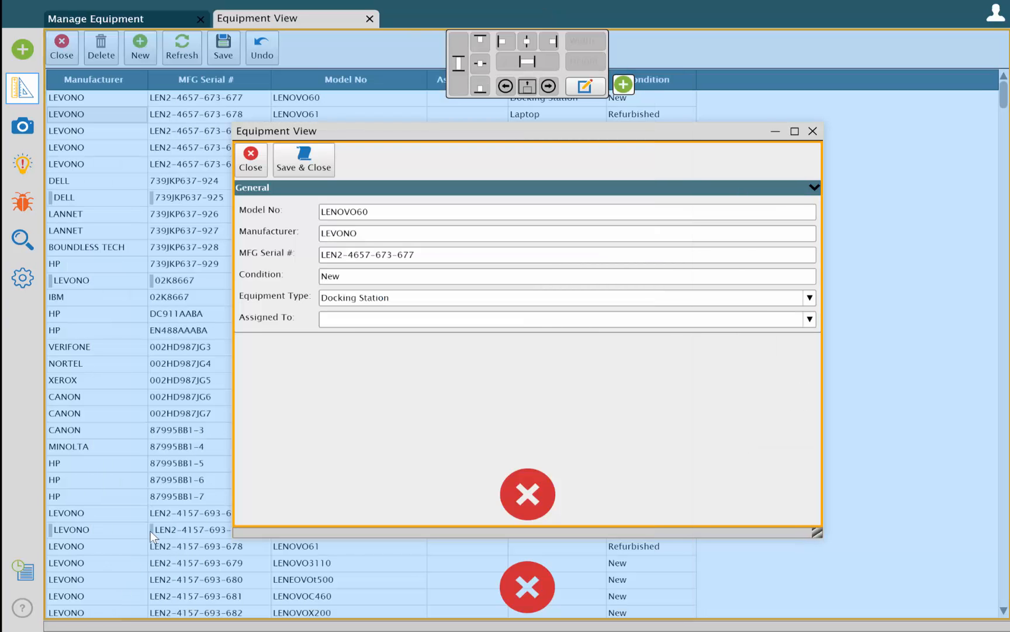
# Centre the Close and Save & Close actions in the Equipment View, save the layout and close the view
pyautogui.click(286, 150)
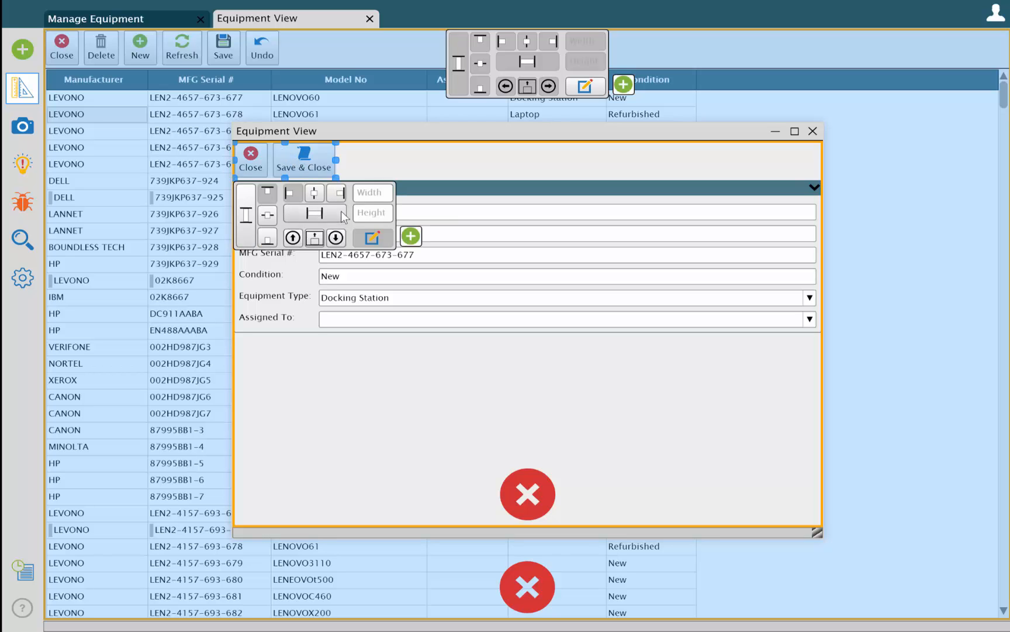
pyautogui.click(314, 196)
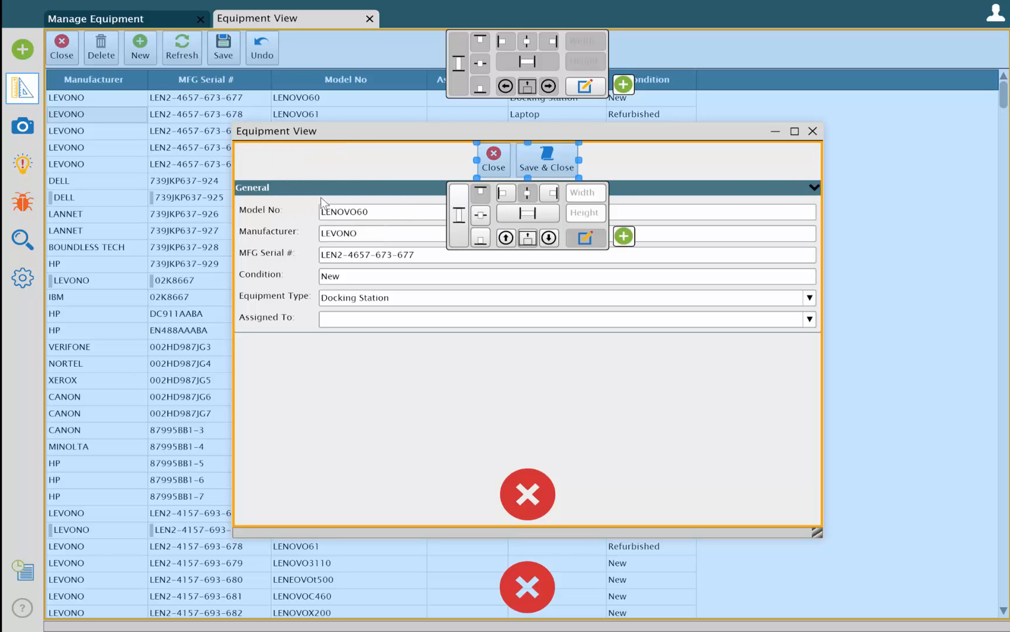
pyautogui.click(21, 127)
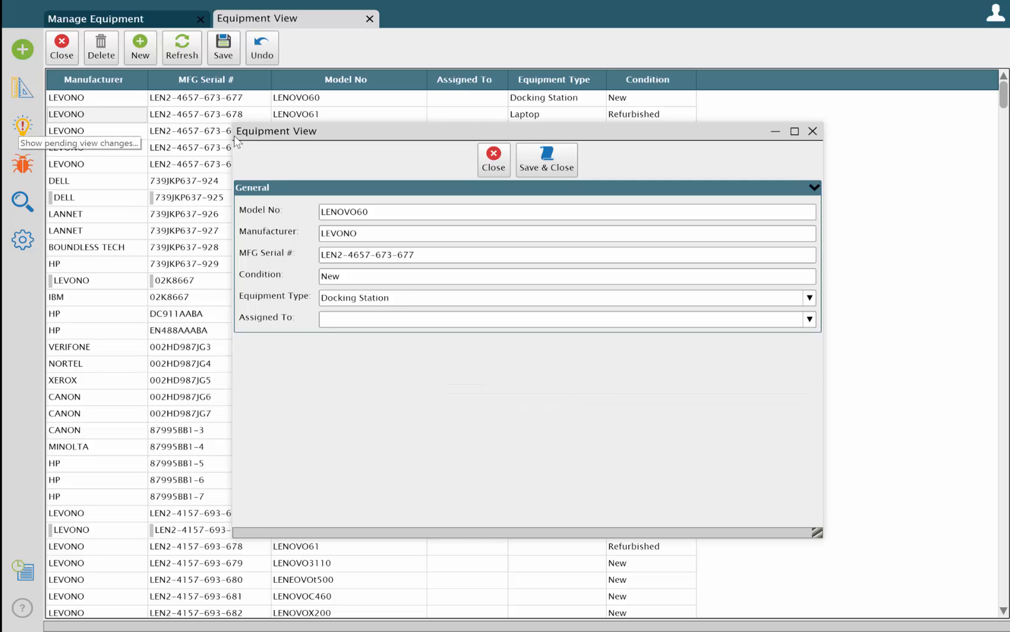
pyautogui.click(493, 160)
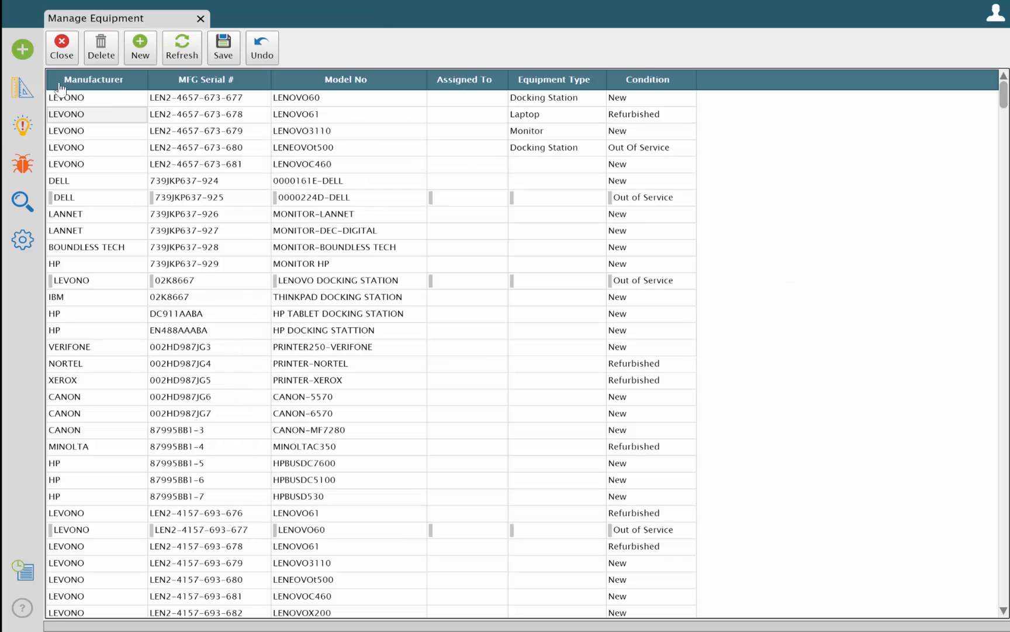
# Add a new action after Undo in the Manage Equipment view's layout
pyautogui.click(22, 89)
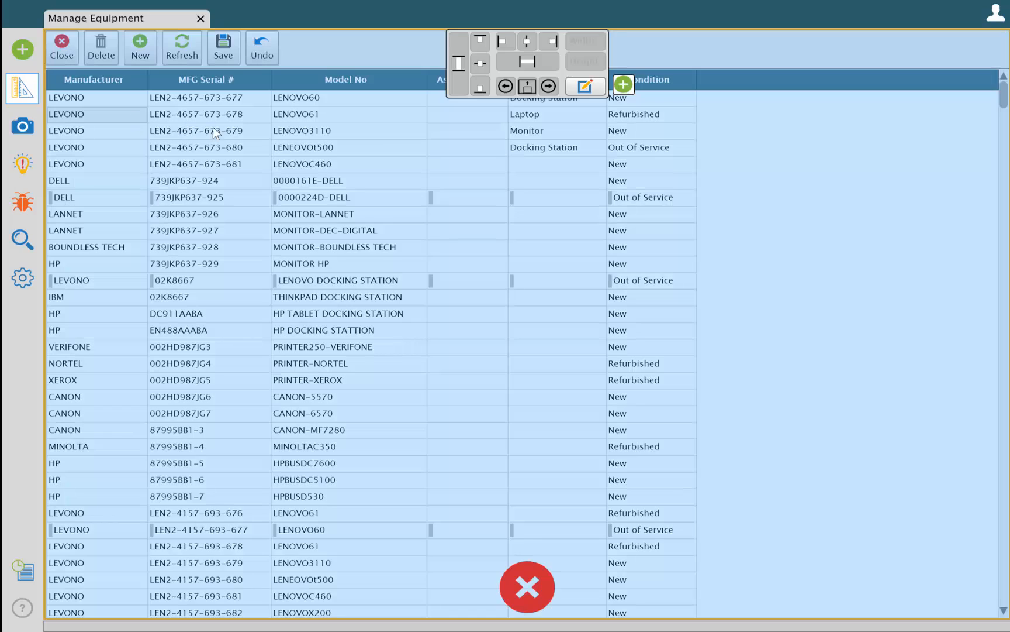
pyautogui.click(623, 85)
pyautogui.moveTo(653, 269); pyautogui.dragTo(279, 40)
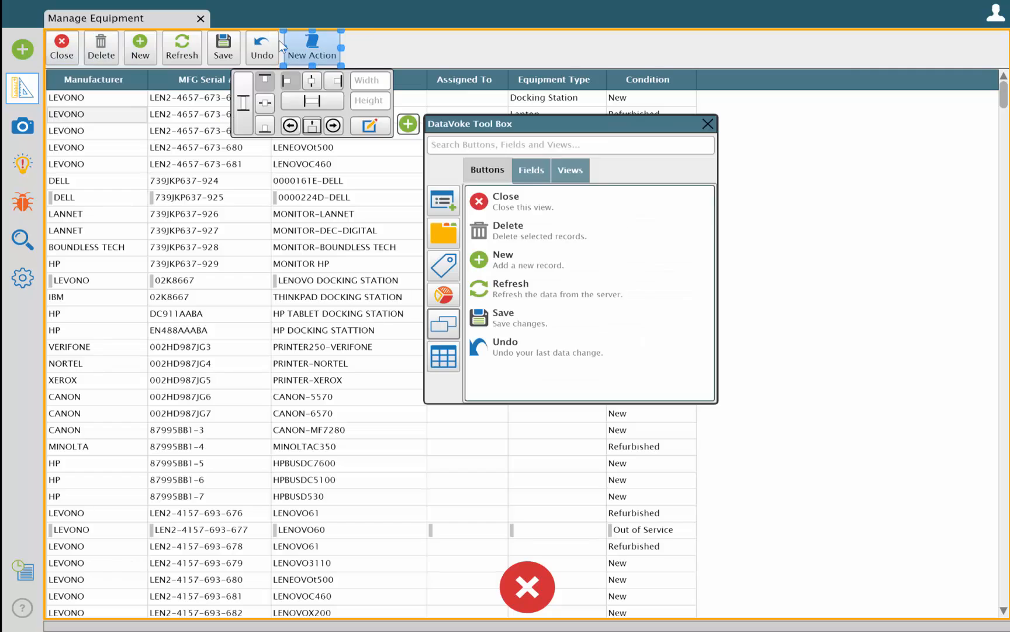
# Name the new Manage Equipment action Edit/Update and give it a pencil-on-page icon
pyautogui.click(369, 128)
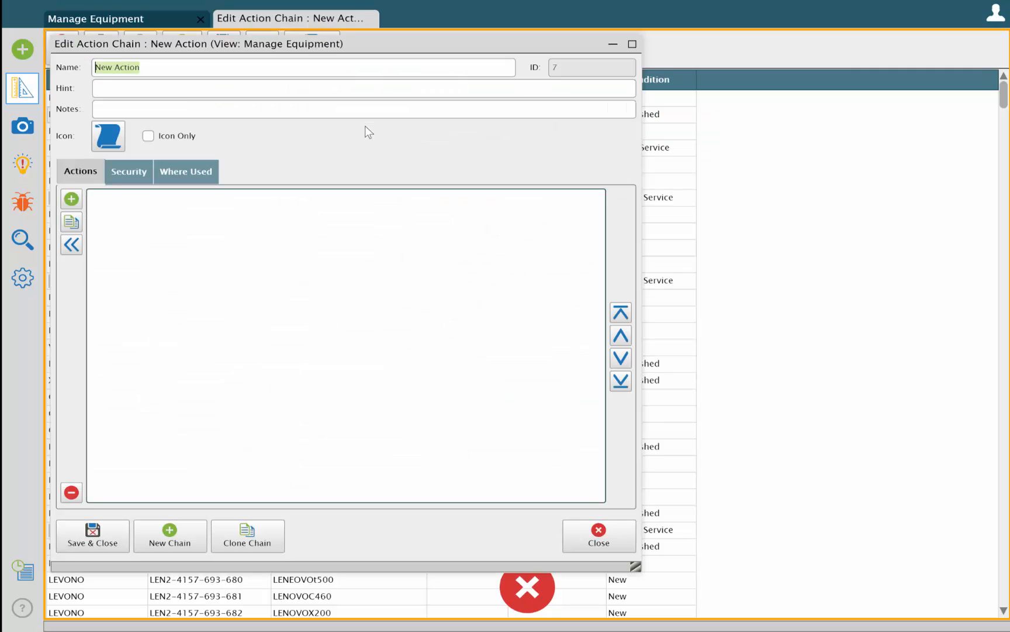
pyautogui.write('E')
pyautogui.click(107, 140)
pyautogui.write('di')
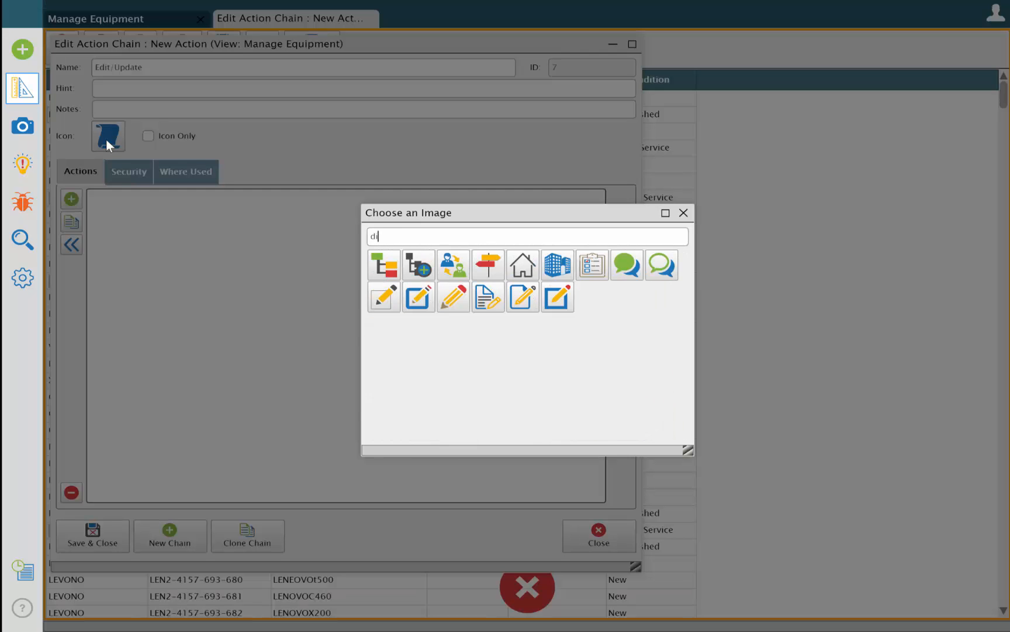
pyautogui.click(522, 296)
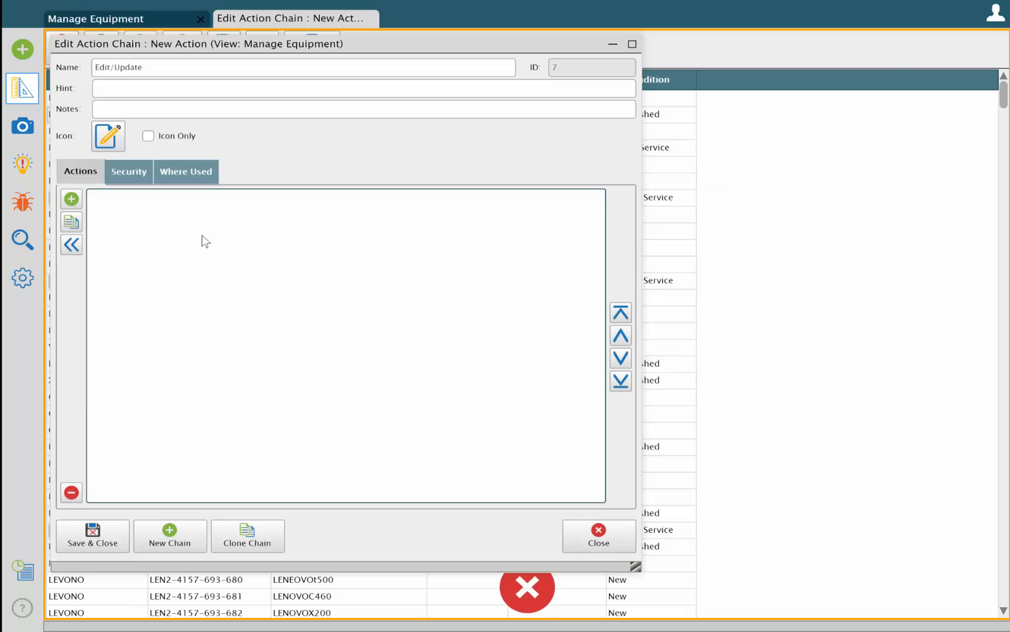
# Add an Open View action to the Edit/Update action chain
pyautogui.click(71, 199)
pyautogui.write('open')
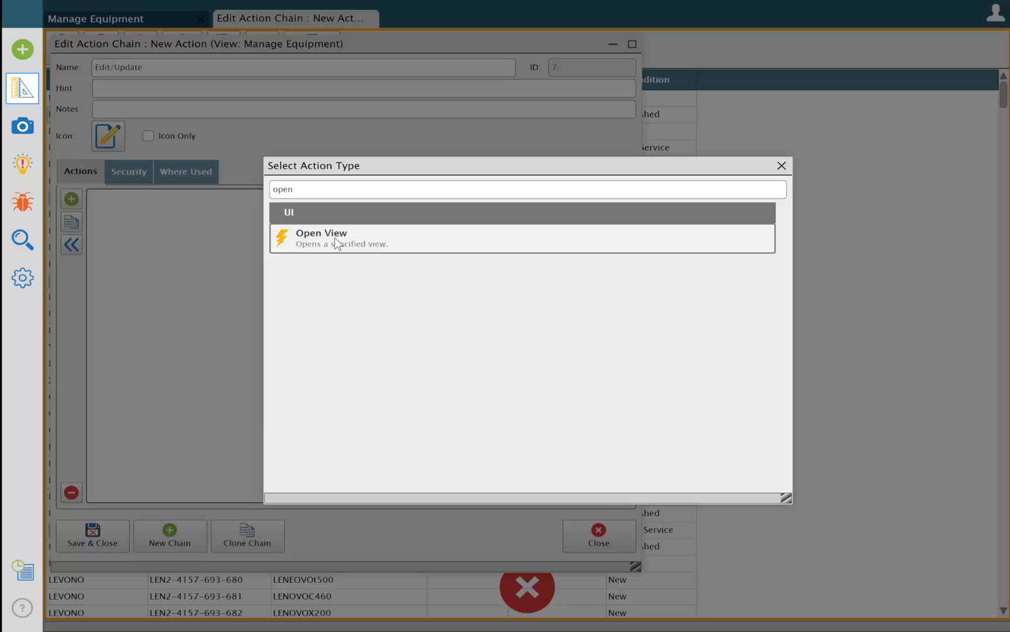
pyautogui.doubleClick(334, 238)
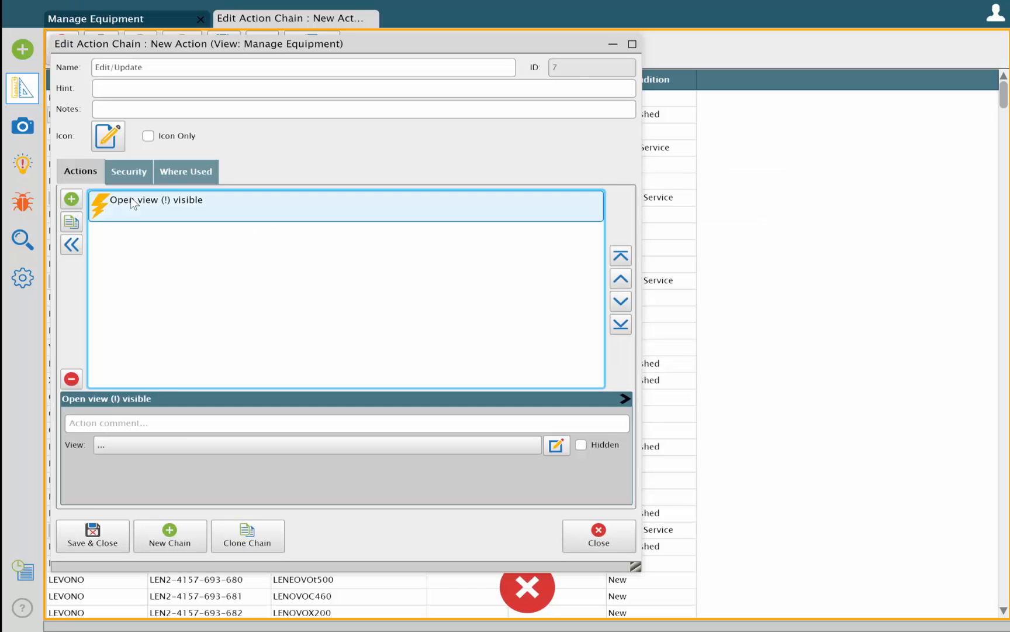
# Set the Open View action to open the Equipment View
pyautogui.click(188, 453)
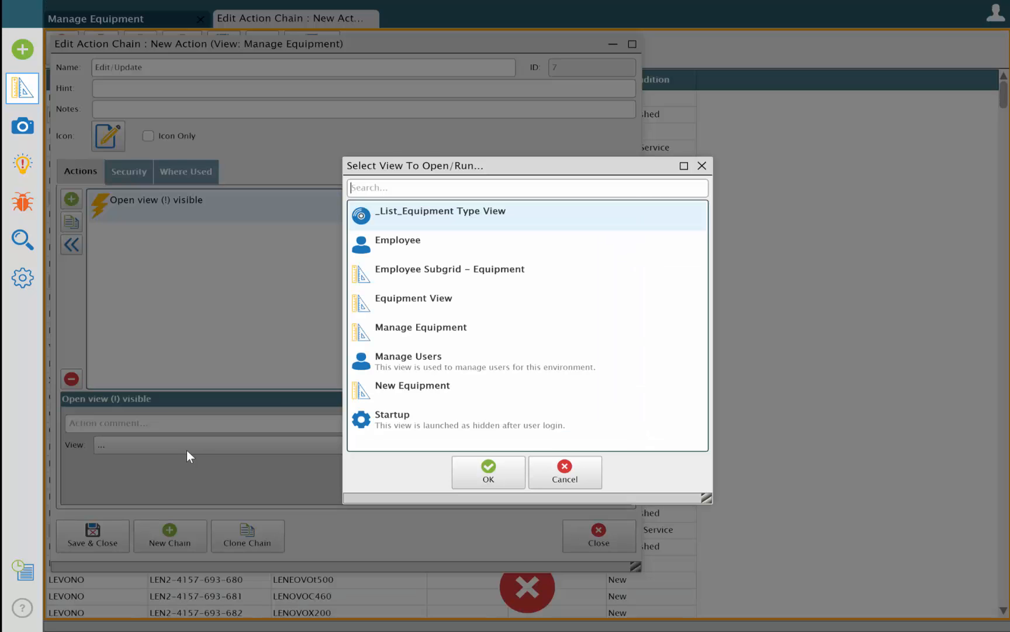
pyautogui.click(390, 302)
pyautogui.click(475, 464)
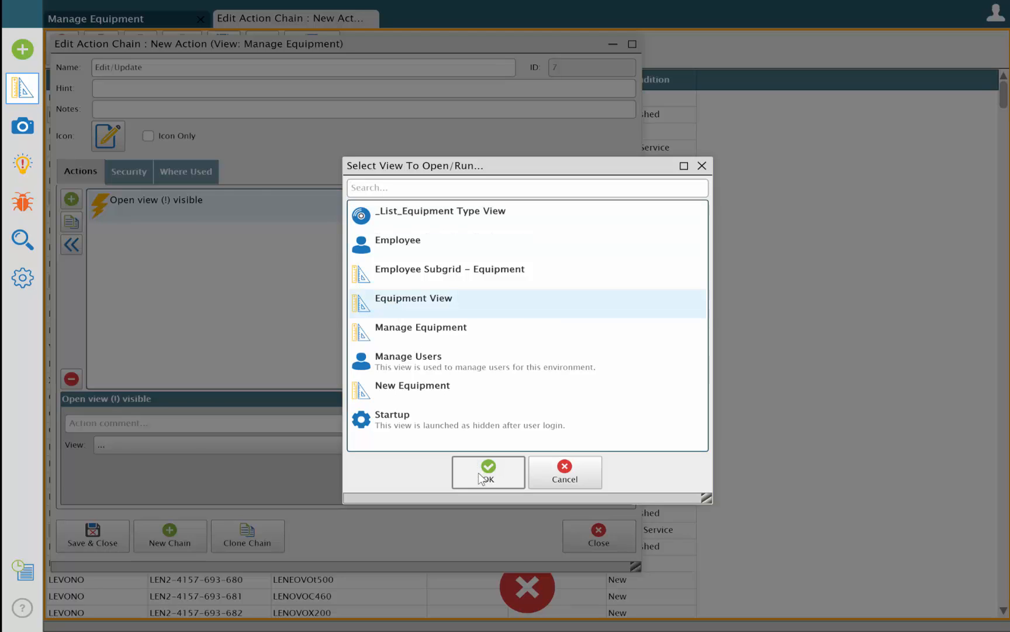
# Add a Store Variable action to the Edit/Update chain and place it ahead of the Open View action
pyautogui.click(74, 196)
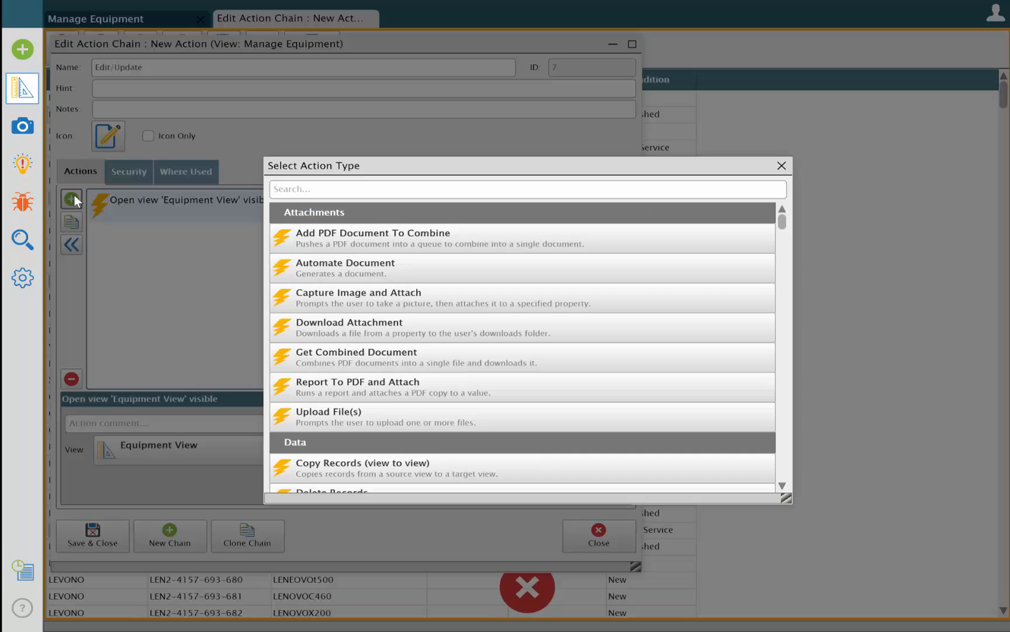
pyautogui.write('store')
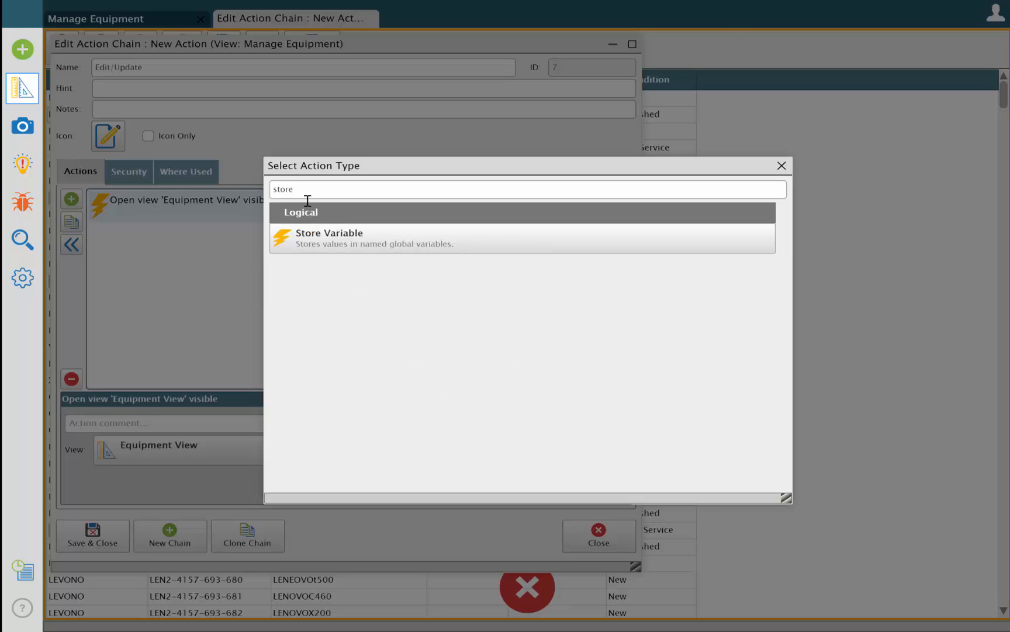
pyautogui.doubleClick(356, 242)
pyautogui.click(176, 237)
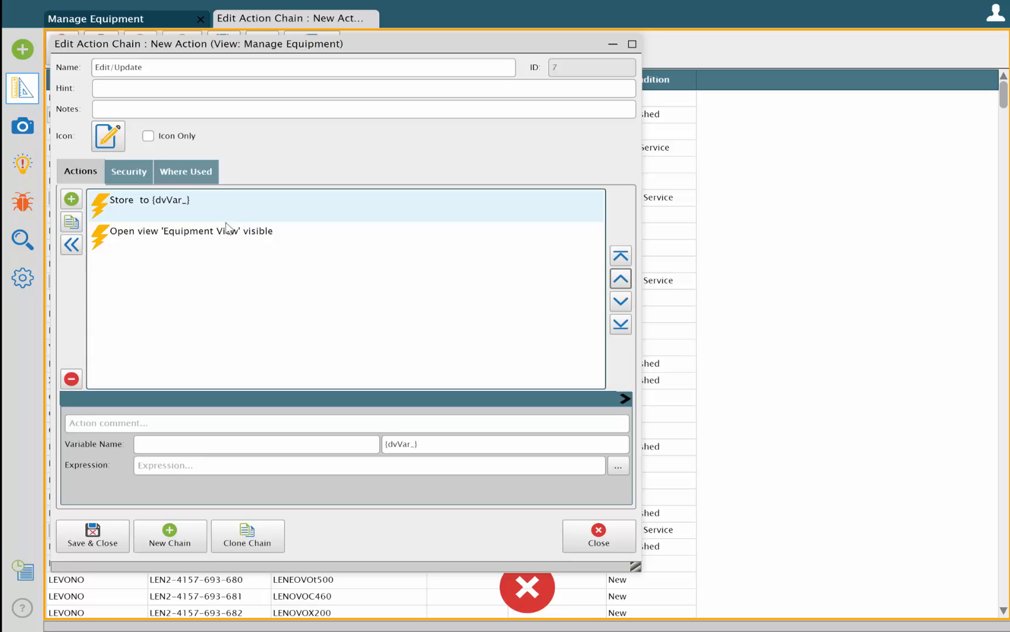
# Store [Equipment ID] in a variable named Equipment.Edit.ID, and save the action chain and the Manage Equipment layout
pyautogui.click(198, 445)
pyautogui.write('Equipment.Edit.ID')
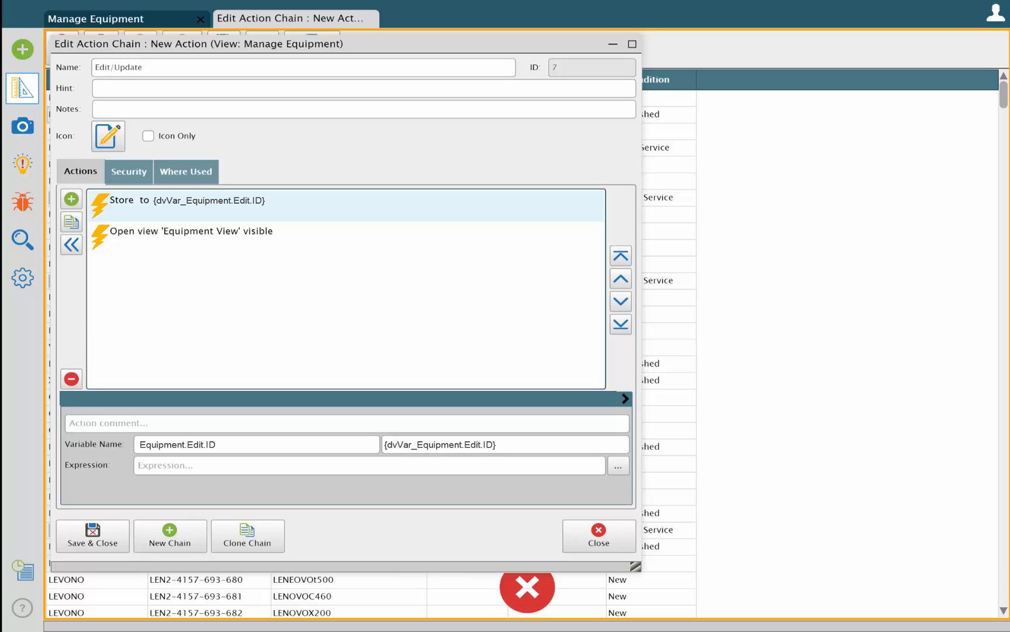
pyautogui.click(618, 466)
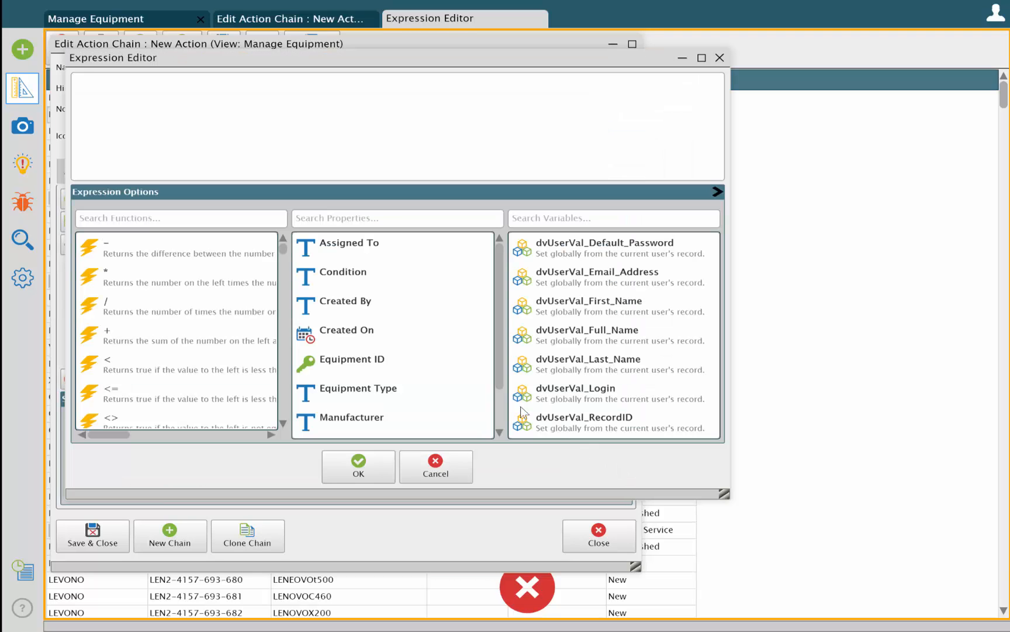
pyautogui.doubleClick(375, 363)
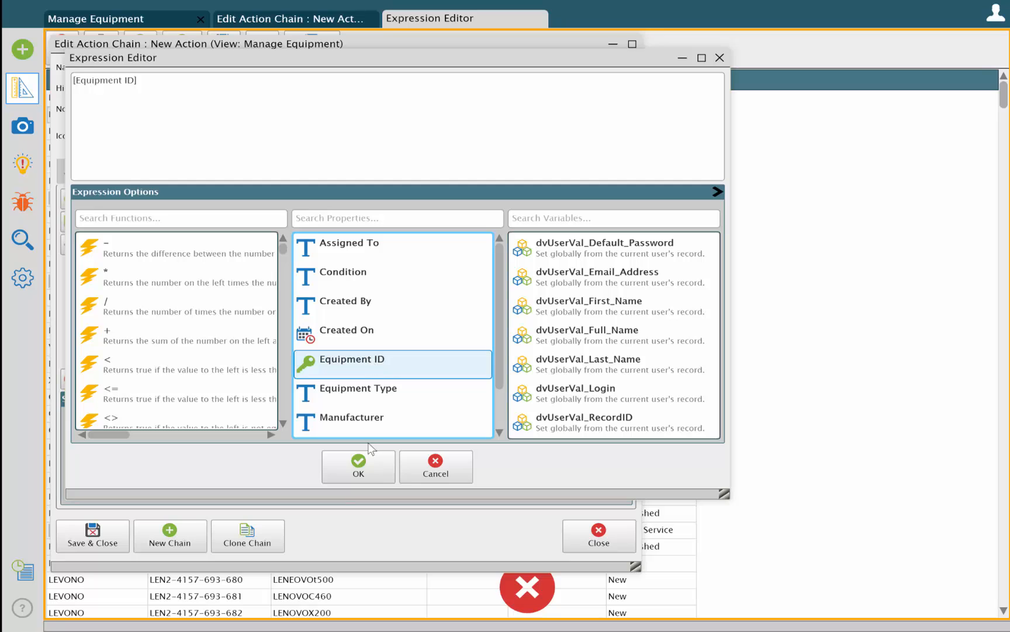
pyautogui.click(365, 466)
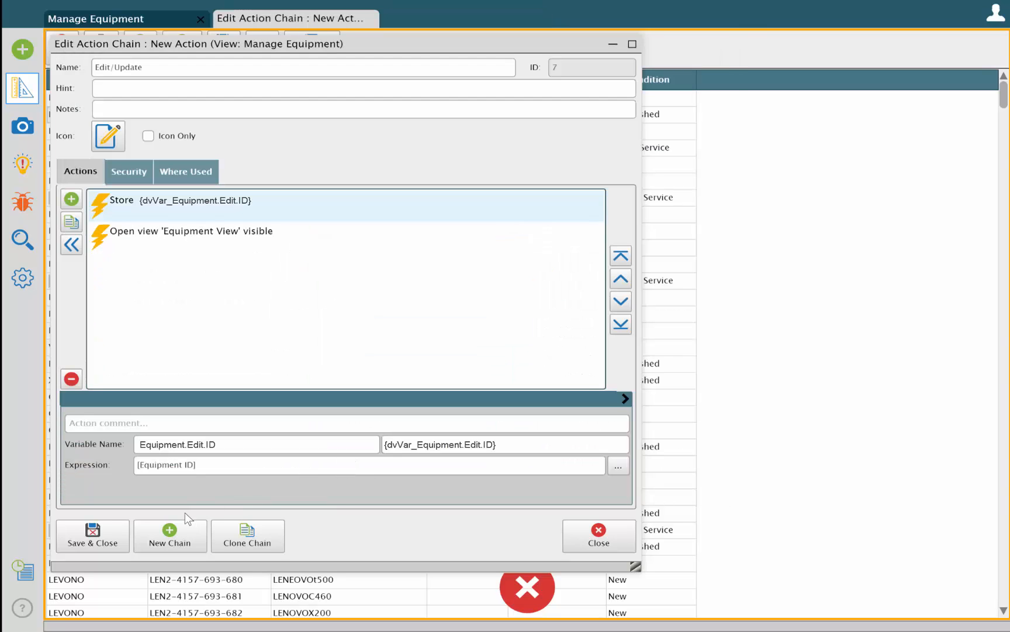
pyautogui.click(78, 533)
pyautogui.click(22, 126)
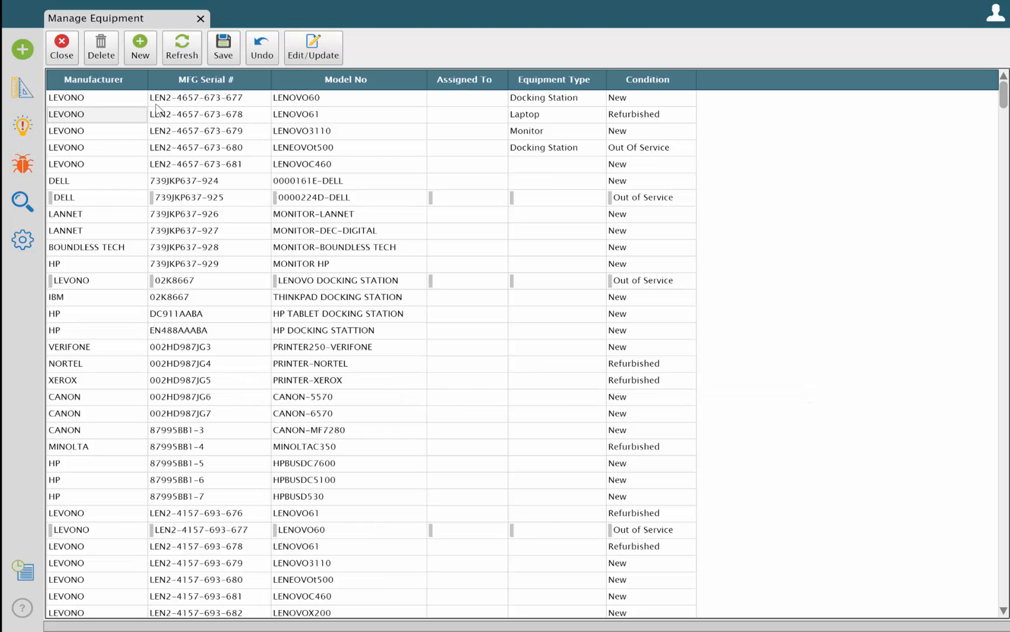
# Run Edit/Update on the LENOVO61 record and open the settings of the Equipment View for editing
pyautogui.click(122, 121)
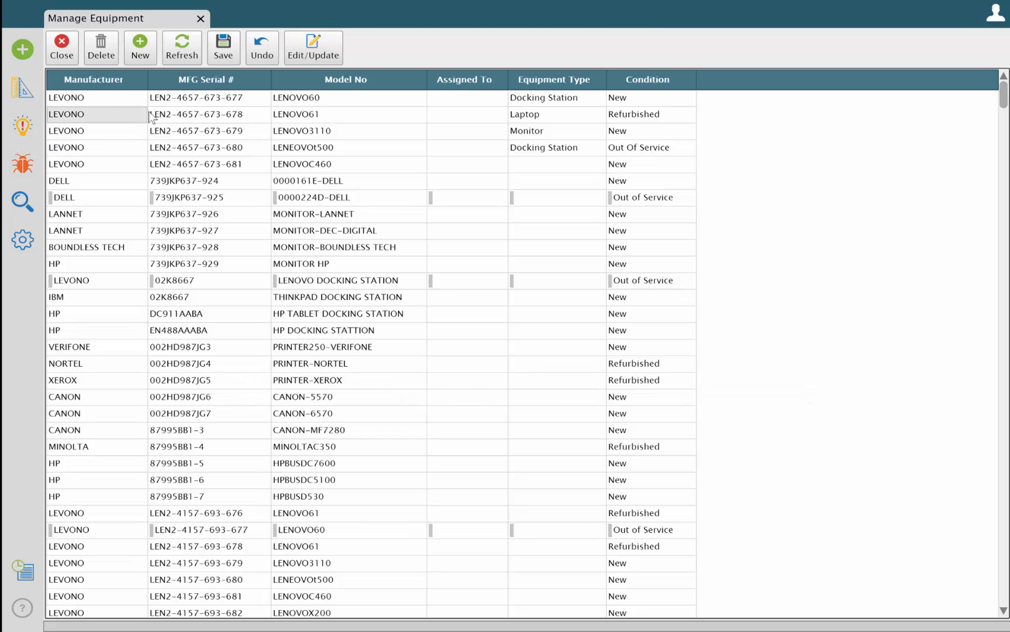
pyautogui.click(311, 54)
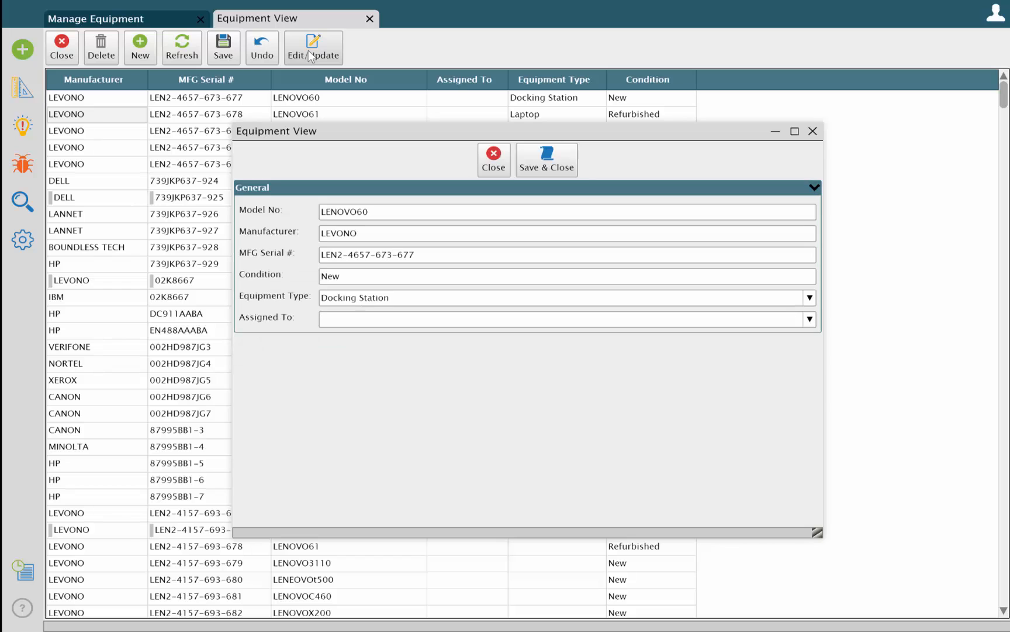
pyautogui.click(21, 87)
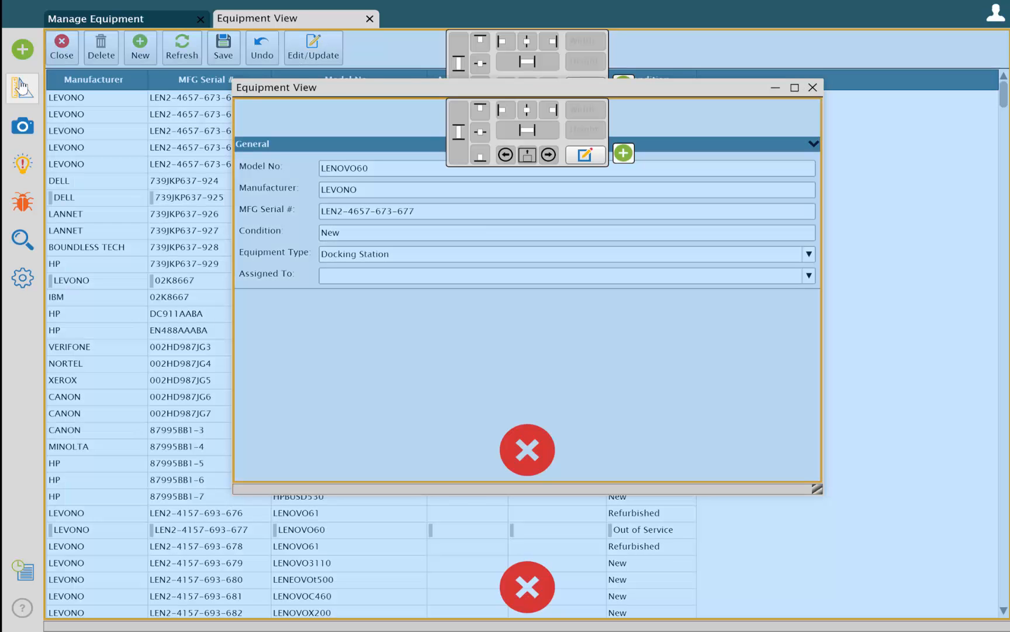
pyautogui.click(584, 155)
# Filter the Equipment ID property to equal {dvVar_Equipment.Edit.ID} and save the column property
pyautogui.doubleClick(198, 322)
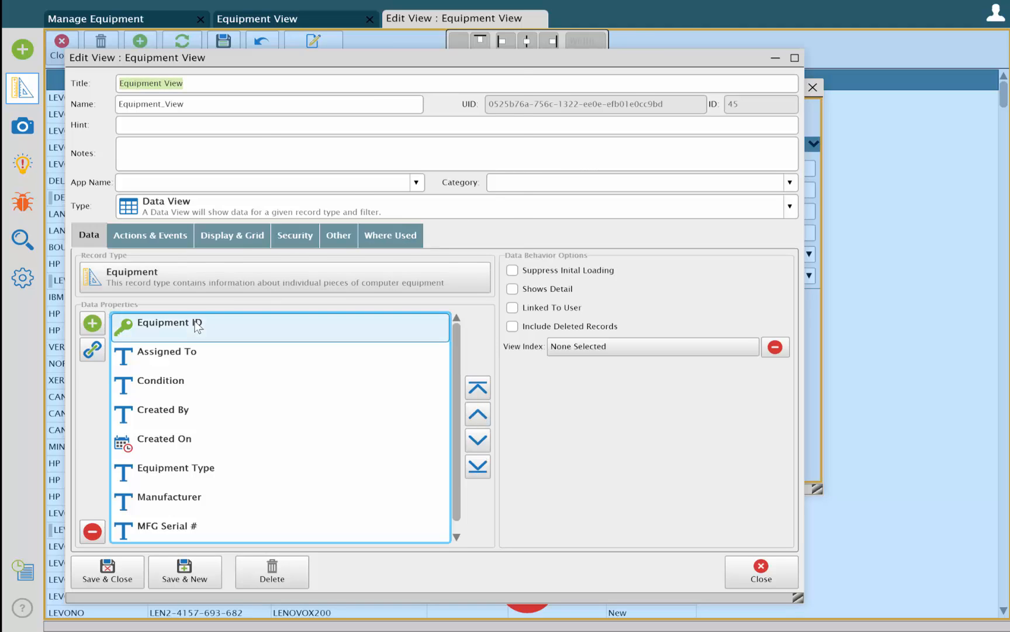
pyautogui.click(250, 144)
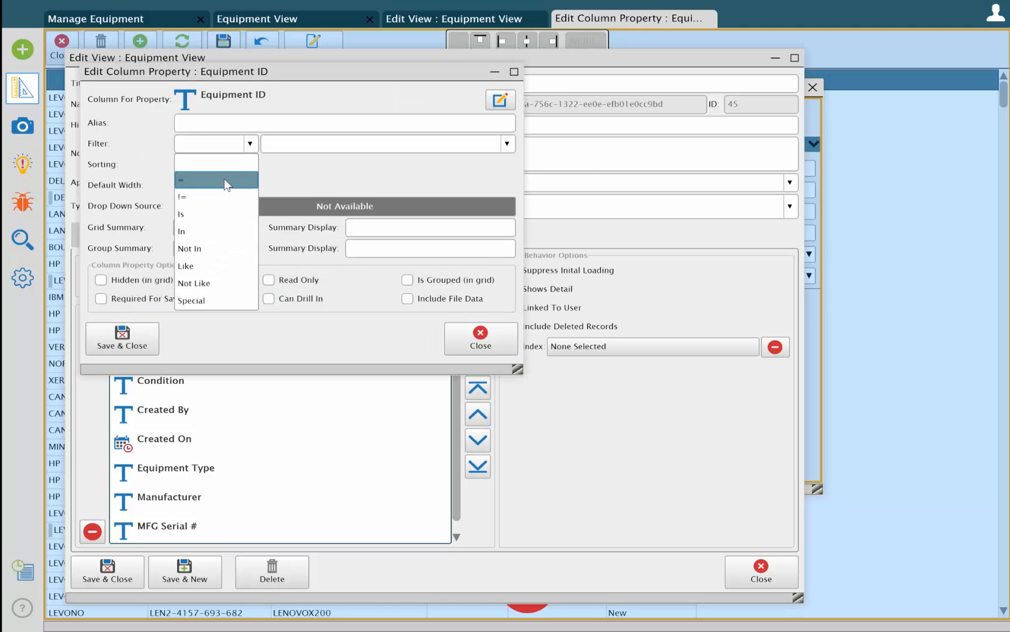
pyautogui.click(252, 182)
pyautogui.click(507, 143)
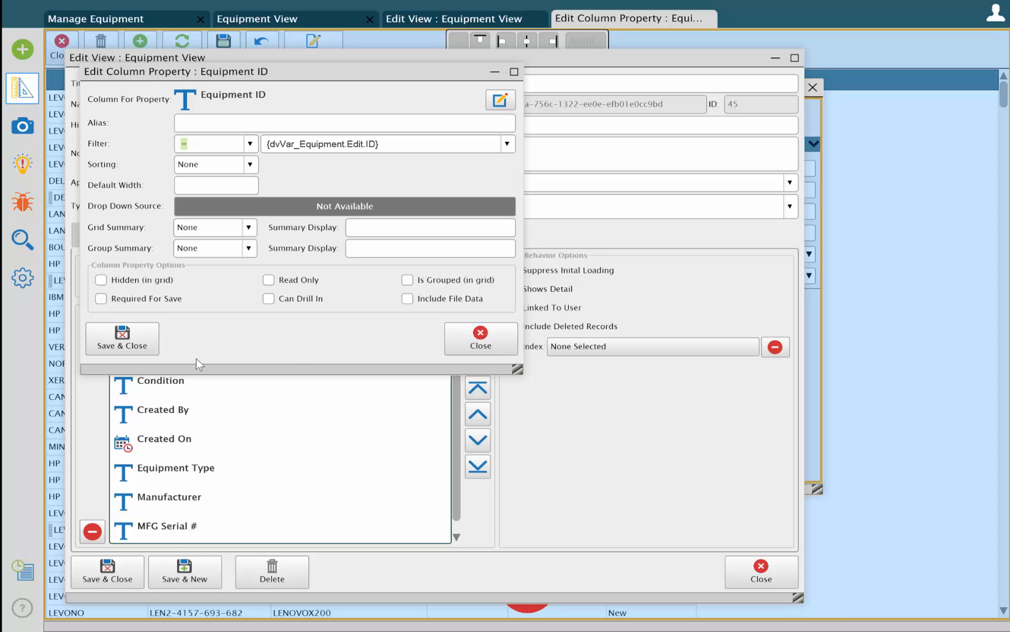
pyautogui.click(109, 337)
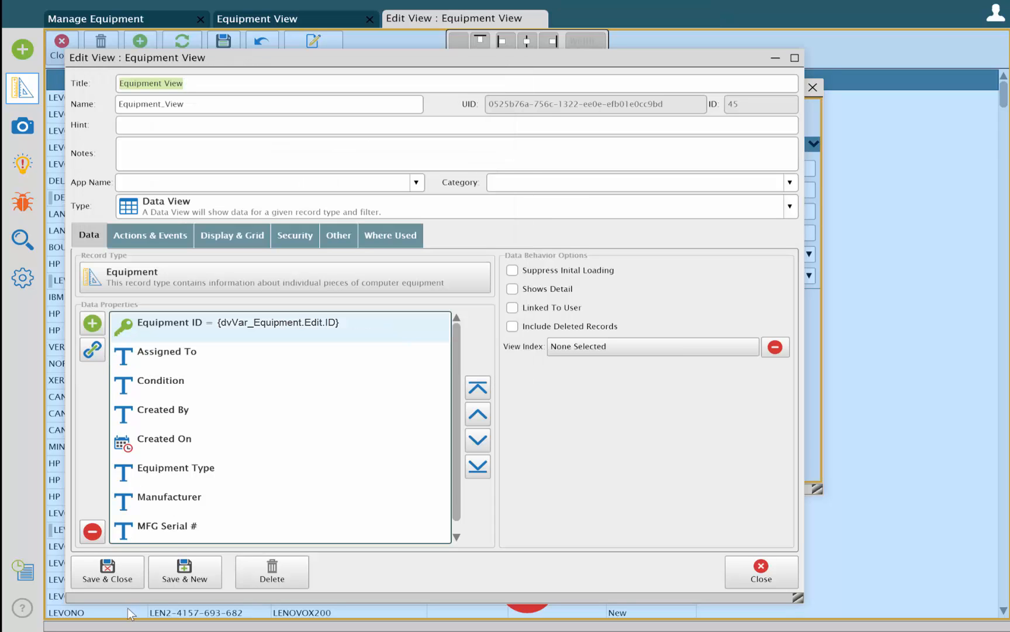
# Save the Equipment View's settings and layout, and close the view
pyautogui.click(111, 579)
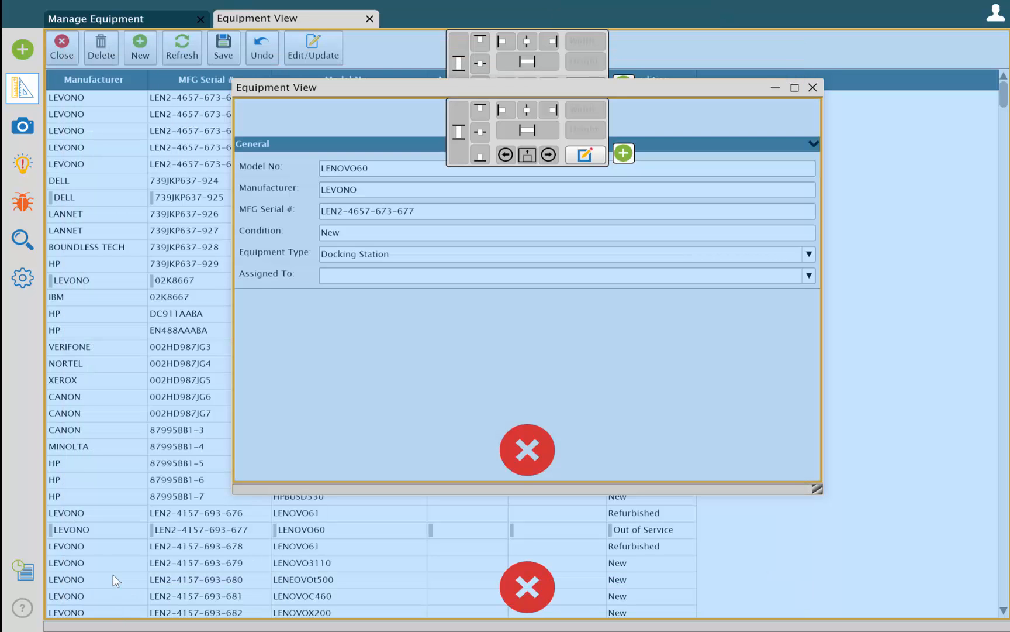
pyautogui.click(24, 127)
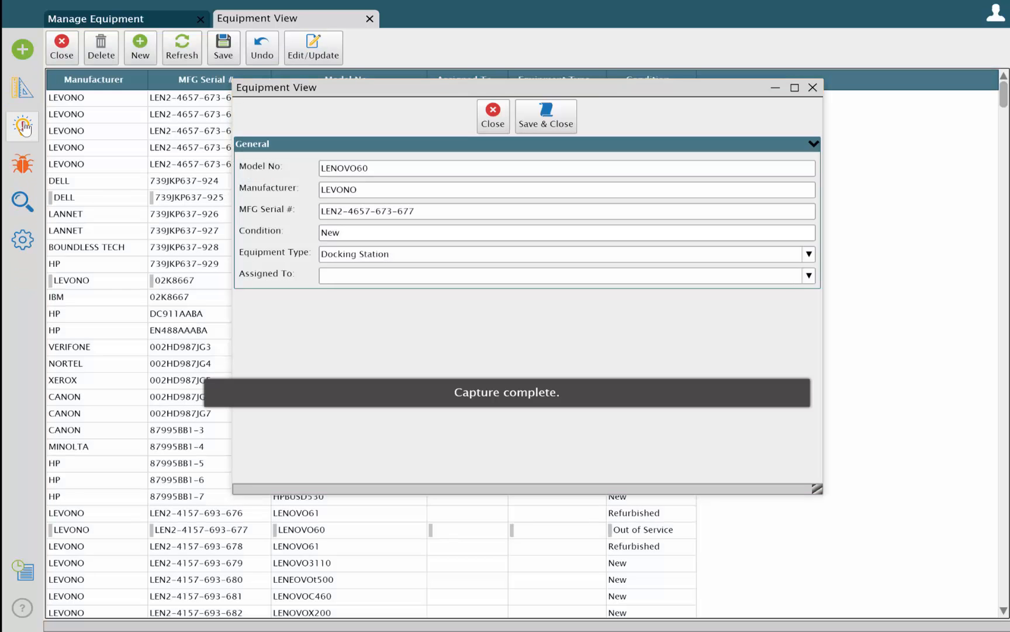
pyautogui.click(491, 120)
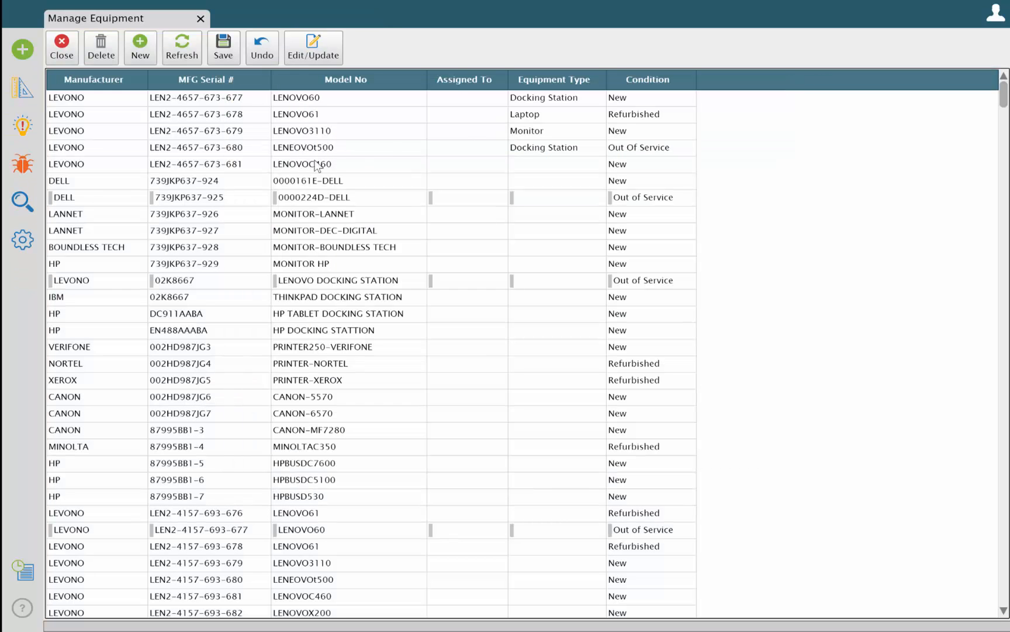
# Test Edit/Update on the MONITOR-LANNET record, and close both the Equipment View and Manage Equipment
pyautogui.click(67, 214)
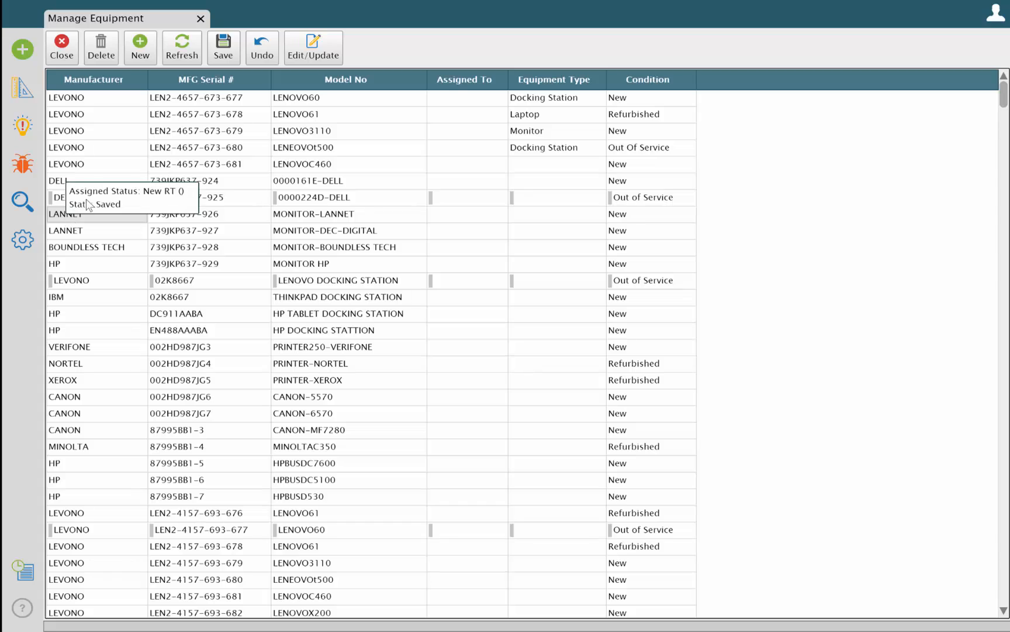
pyautogui.click(307, 51)
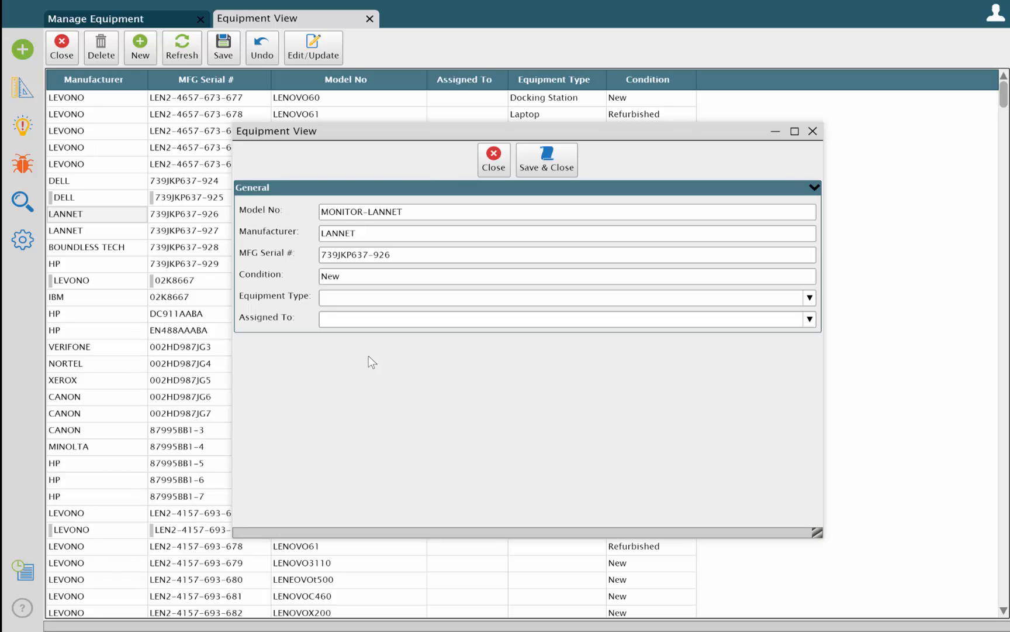
pyautogui.click(490, 166)
pyautogui.click(76, 57)
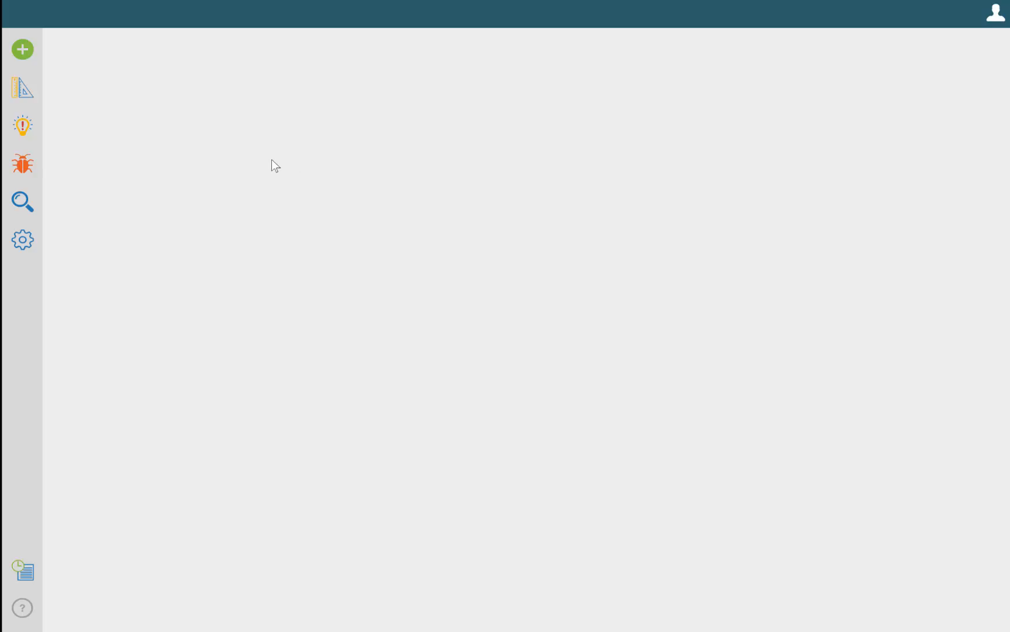
# Create and load a new view for the Equipment record type with all available properties selected
pyautogui.click(22, 55)
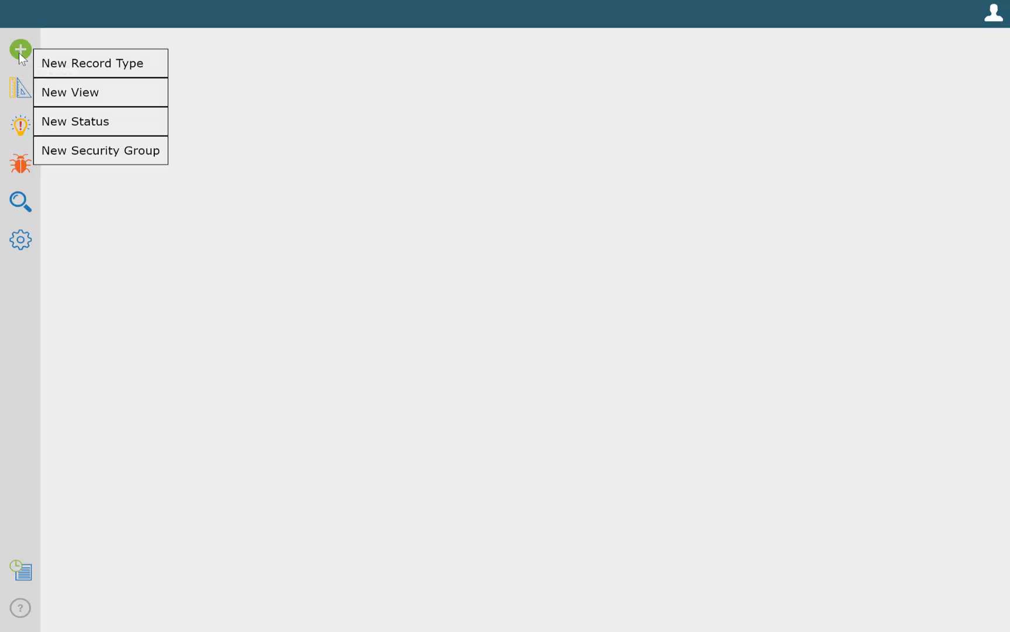
pyautogui.click(51, 92)
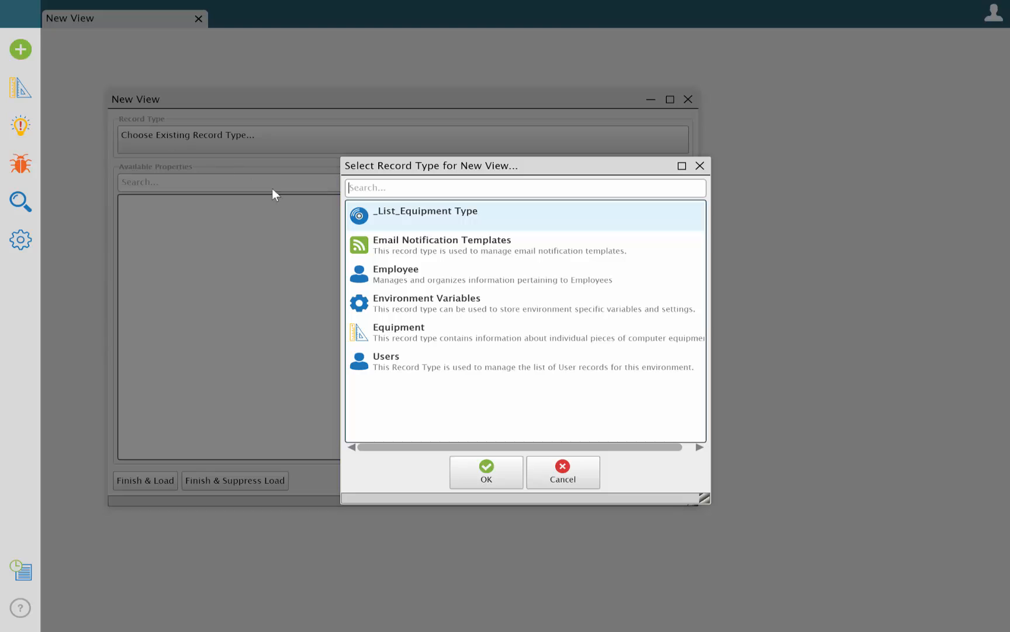
pyautogui.click(376, 338)
pyautogui.click(466, 476)
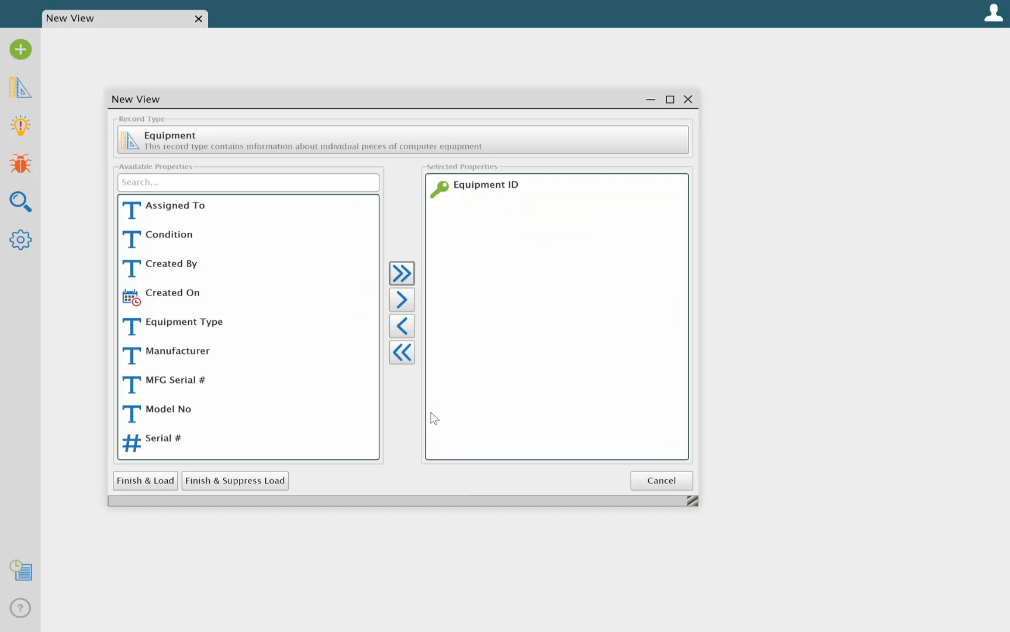
pyautogui.click(401, 273)
pyautogui.click(145, 485)
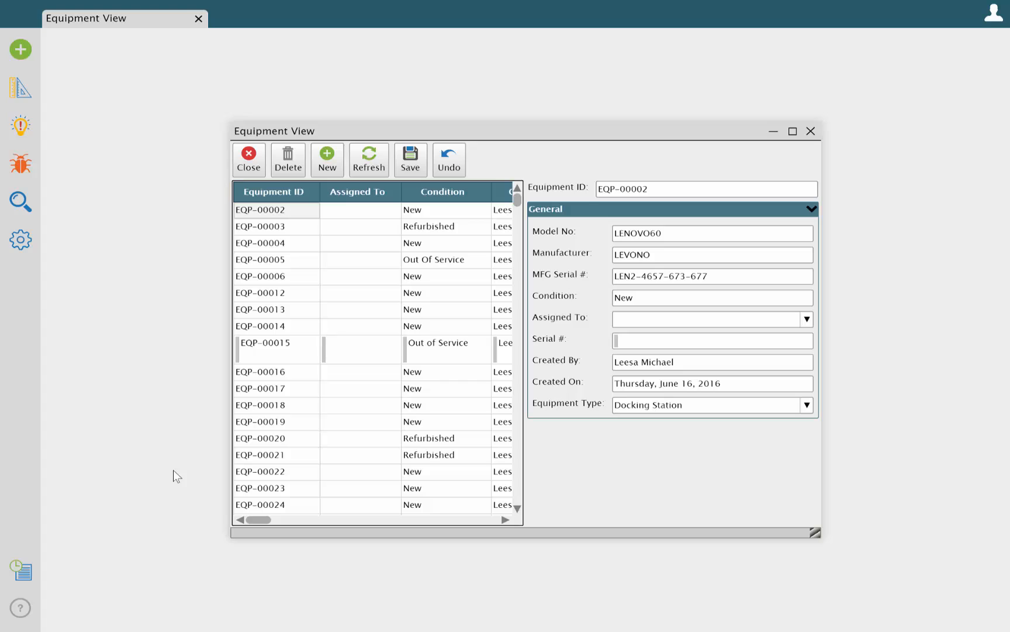
# In the new view's settings, hide the Created By and Created On properties in the grid
pyautogui.click(21, 88)
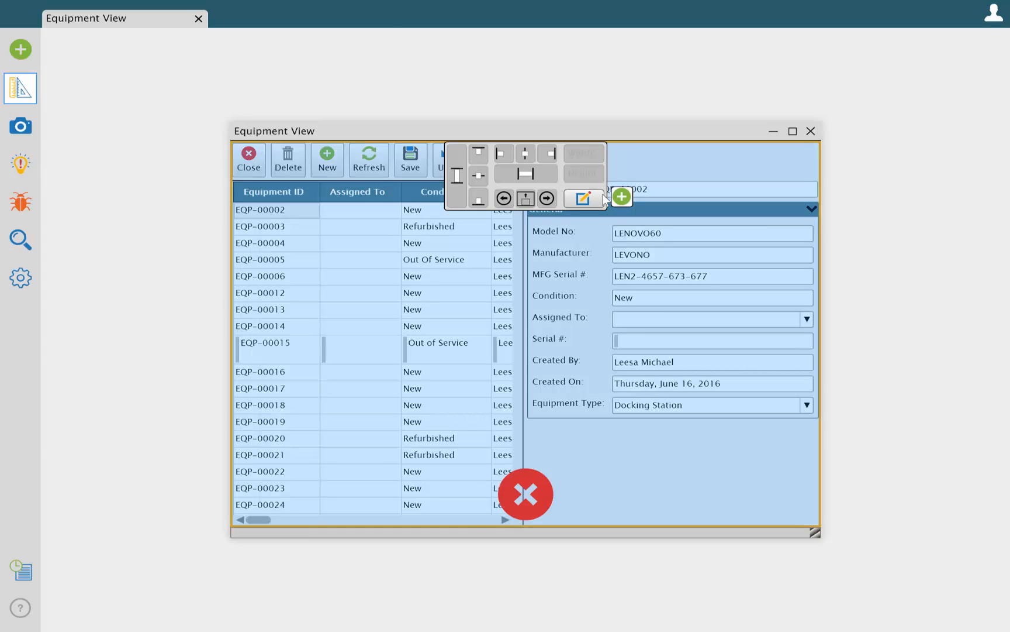
pyautogui.click(590, 194)
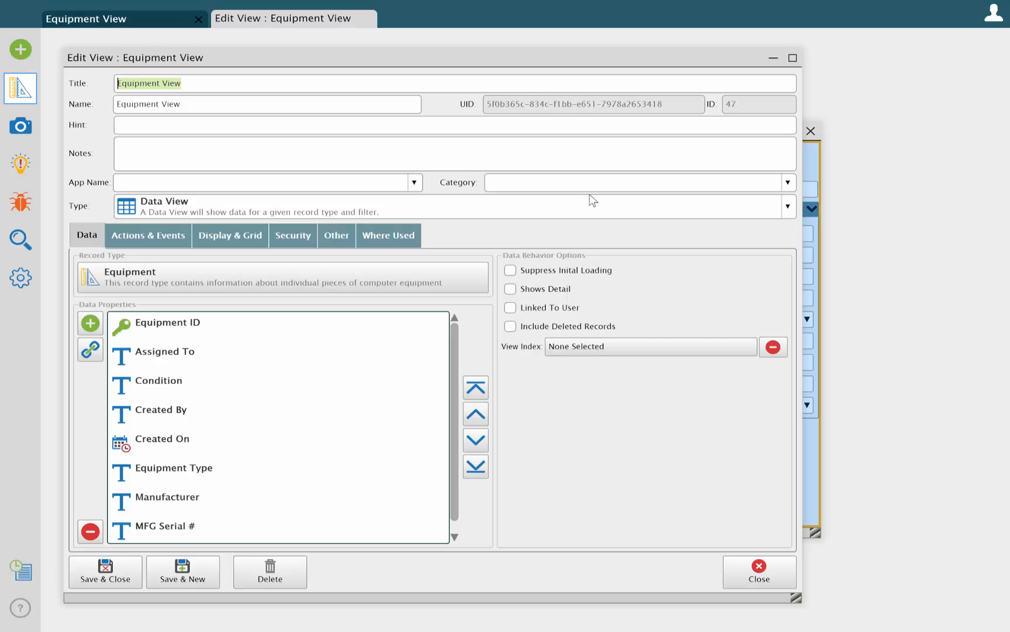
pyautogui.click(163, 413)
pyautogui.doubleClick(163, 414)
pyautogui.click(113, 293)
pyautogui.click(135, 351)
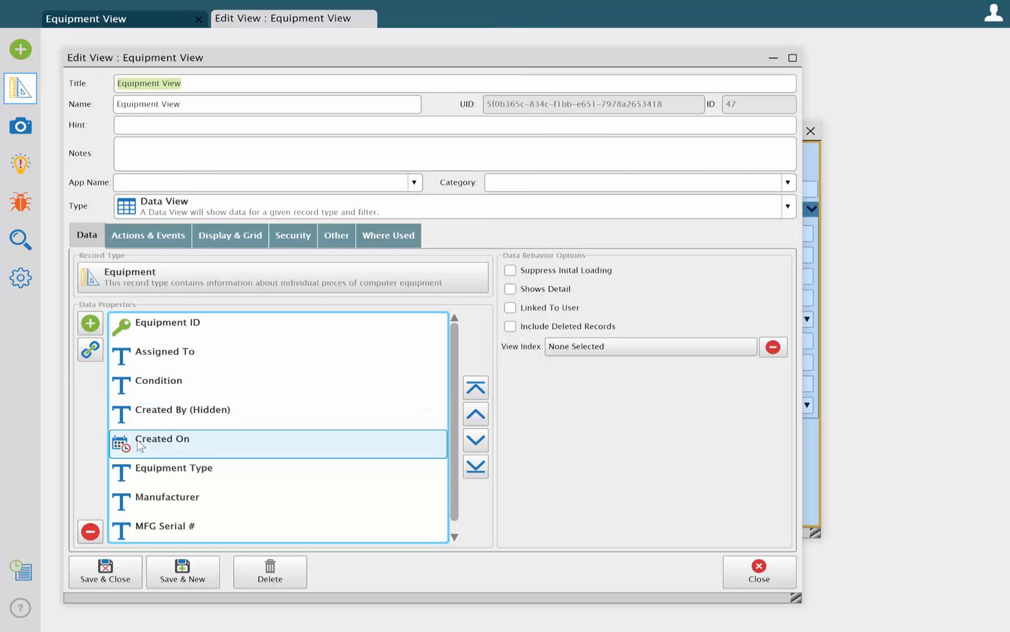
pyautogui.doubleClick(158, 440)
pyautogui.click(113, 294)
pyautogui.click(127, 346)
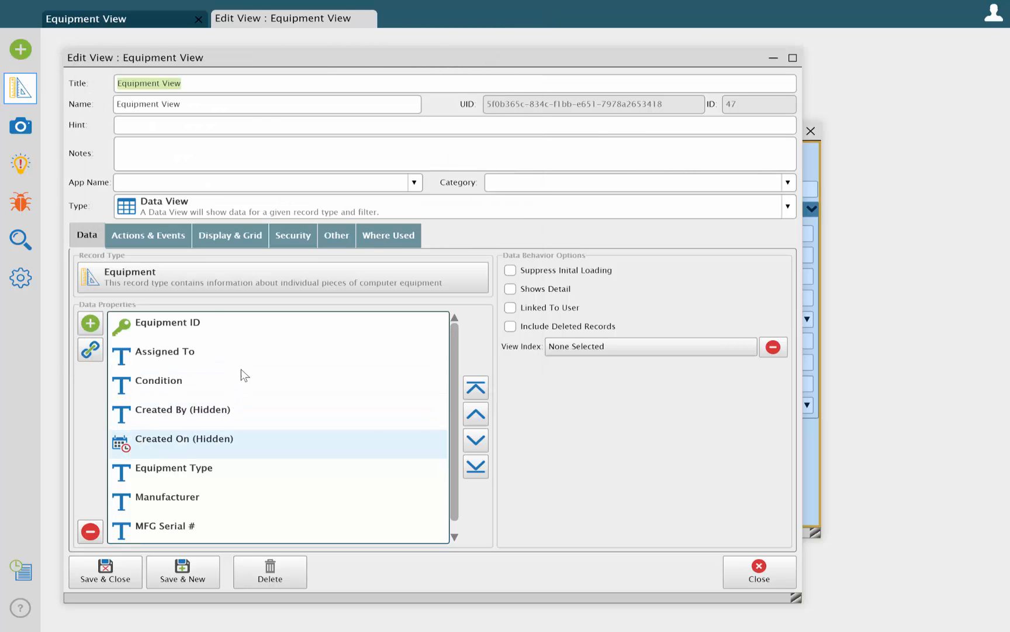
# Enable Is Selection for the new view's grid and change the view's title to Equipment Selection
pyautogui.click(225, 245)
pyautogui.click(639, 326)
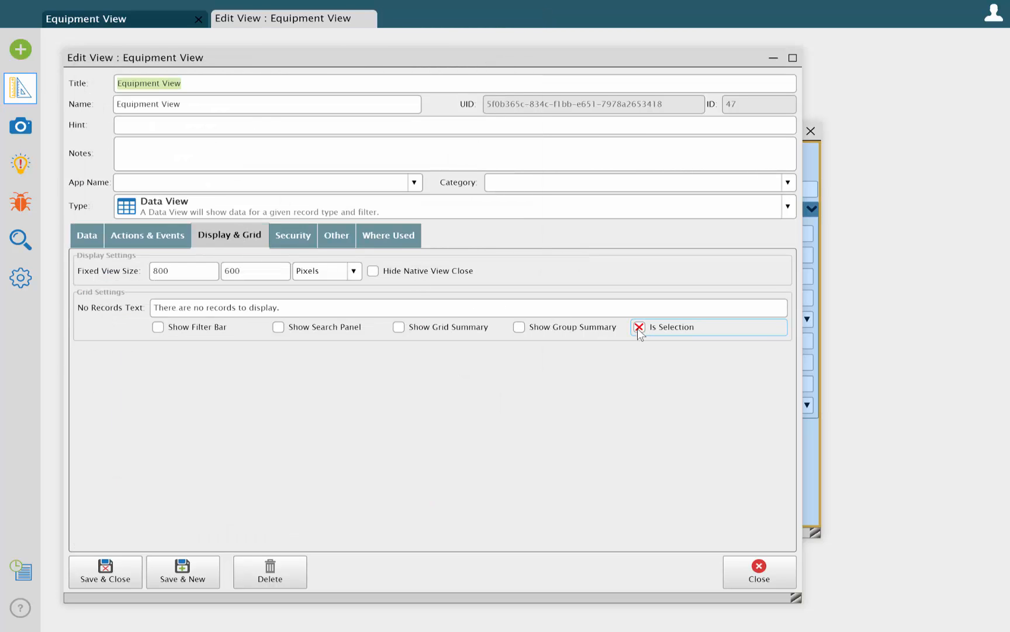
pyautogui.click(83, 234)
pyautogui.click(188, 83)
pyautogui.moveTo(188, 83); pyautogui.dragTo(139, 84)
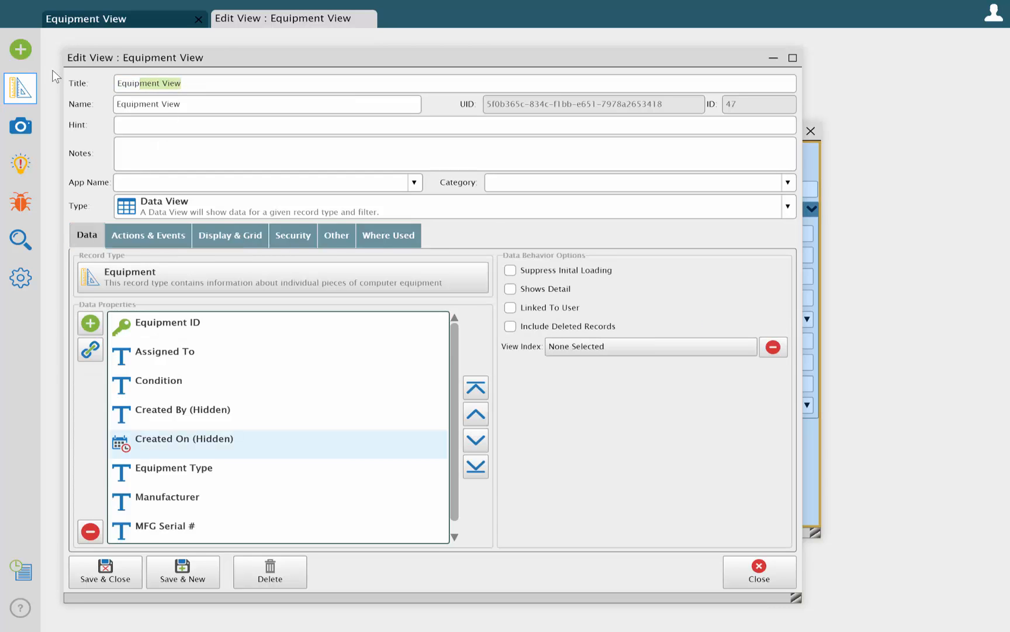
pyautogui.press('BackSpace')
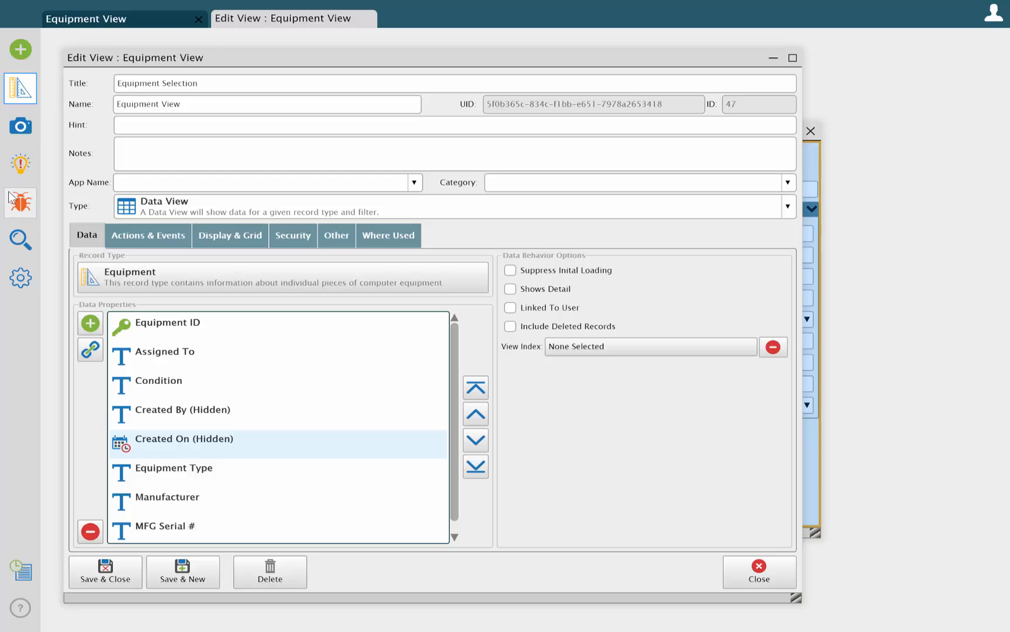
# Filter the Assigned To property with Is Blank, and save and close the Equipment Selection view's settings
pyautogui.doubleClick(161, 354)
pyautogui.click(252, 171)
pyautogui.click(223, 257)
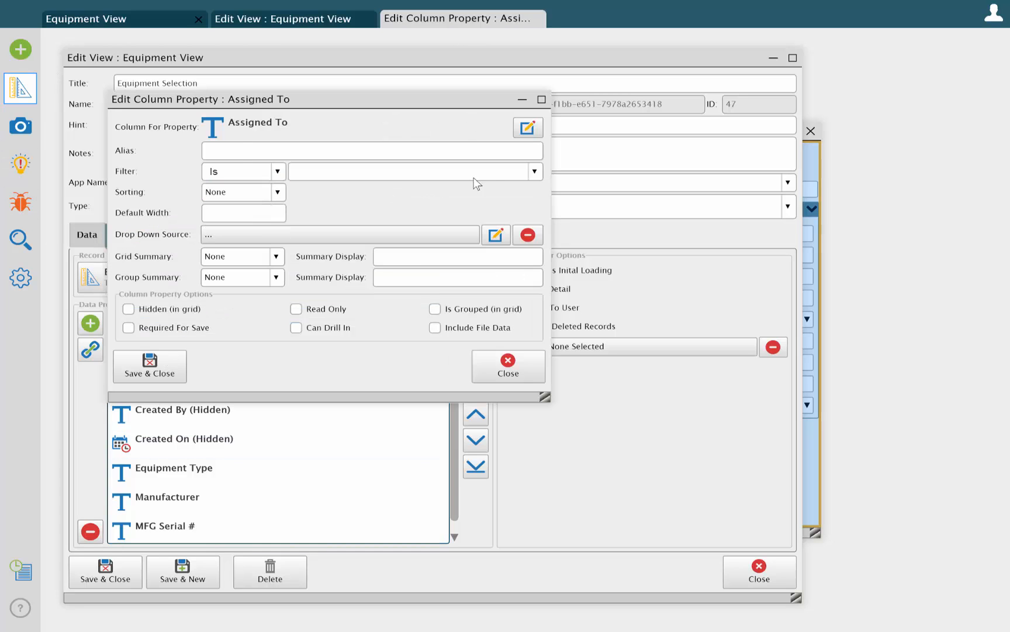
pyautogui.click(534, 171)
pyautogui.click(430, 193)
pyautogui.click(151, 366)
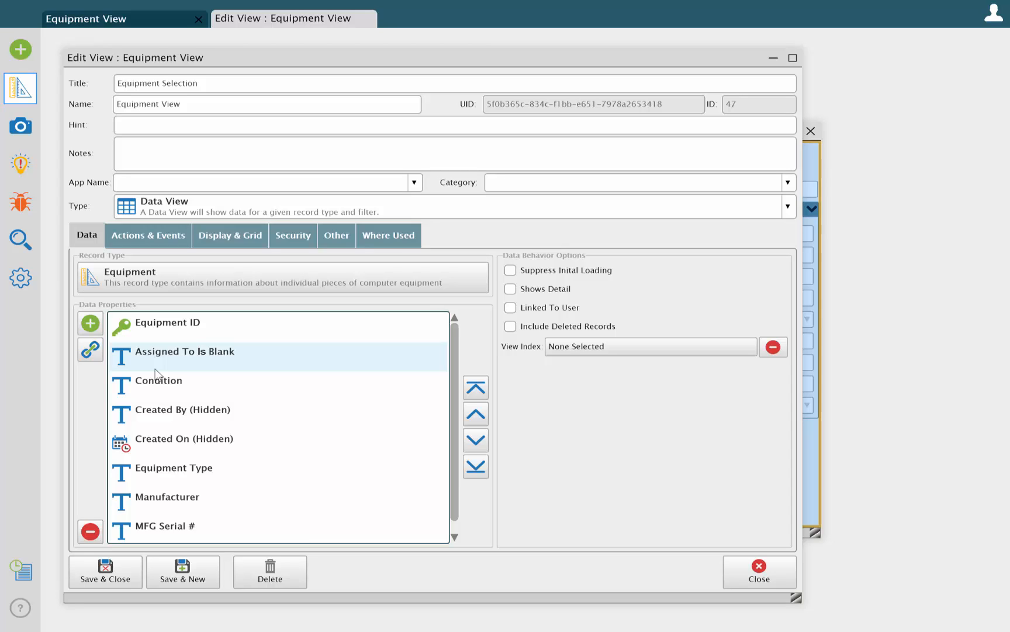
pyautogui.click(114, 572)
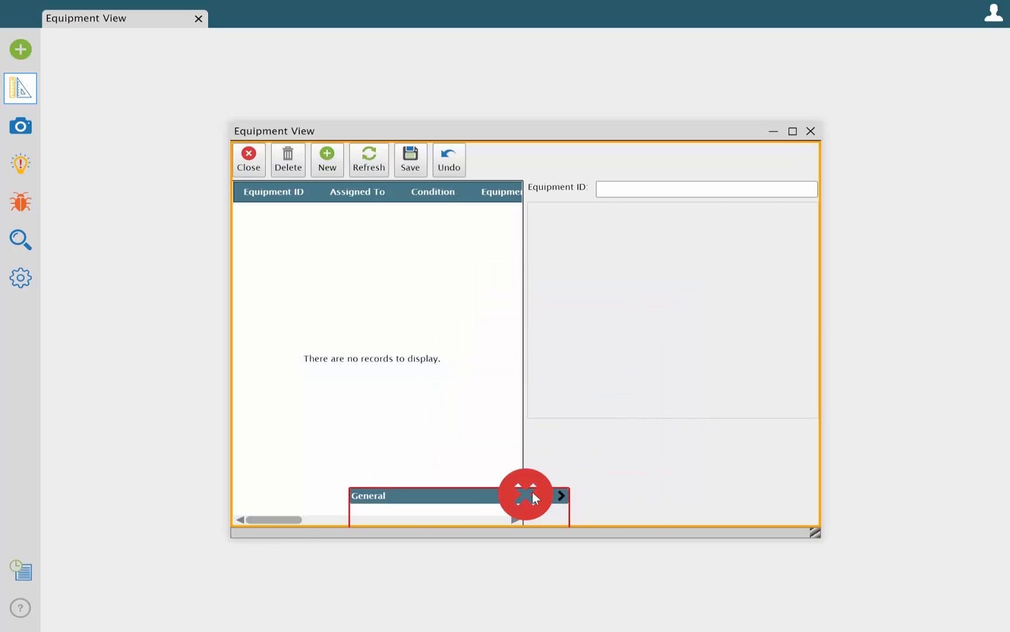
# Remove the Undo, Save, Refresh, New and Delete buttons from the view, keeping only Close
pyautogui.moveTo(449, 159); pyautogui.dragTo(526, 494)
pyautogui.moveTo(410, 160); pyautogui.dragTo(482, 383)
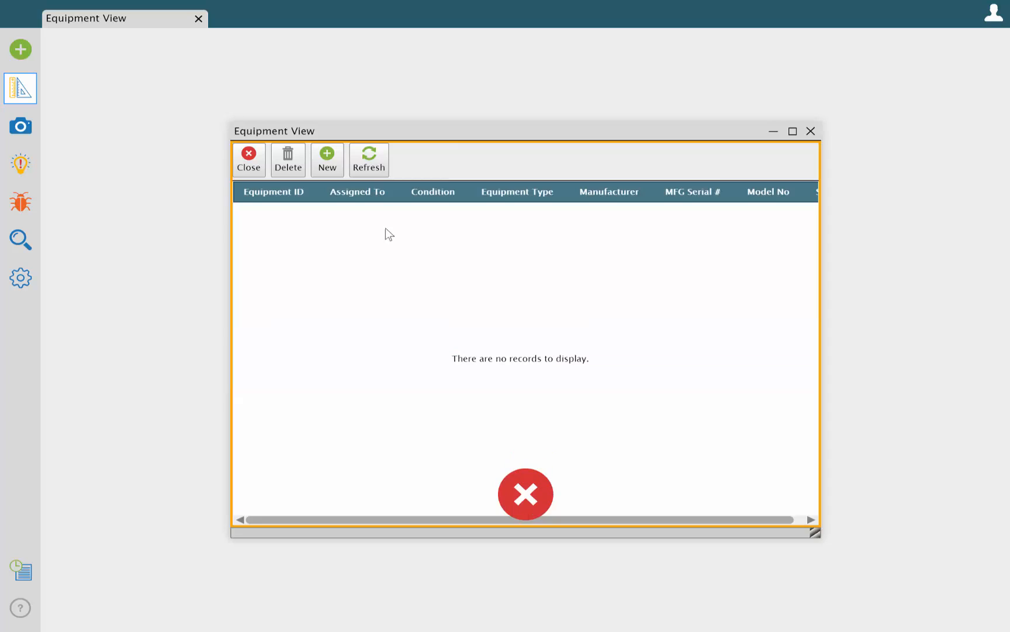
pyautogui.moveTo(369, 159); pyautogui.dragTo(471, 397)
pyautogui.moveTo(327, 160); pyautogui.dragTo(521, 494)
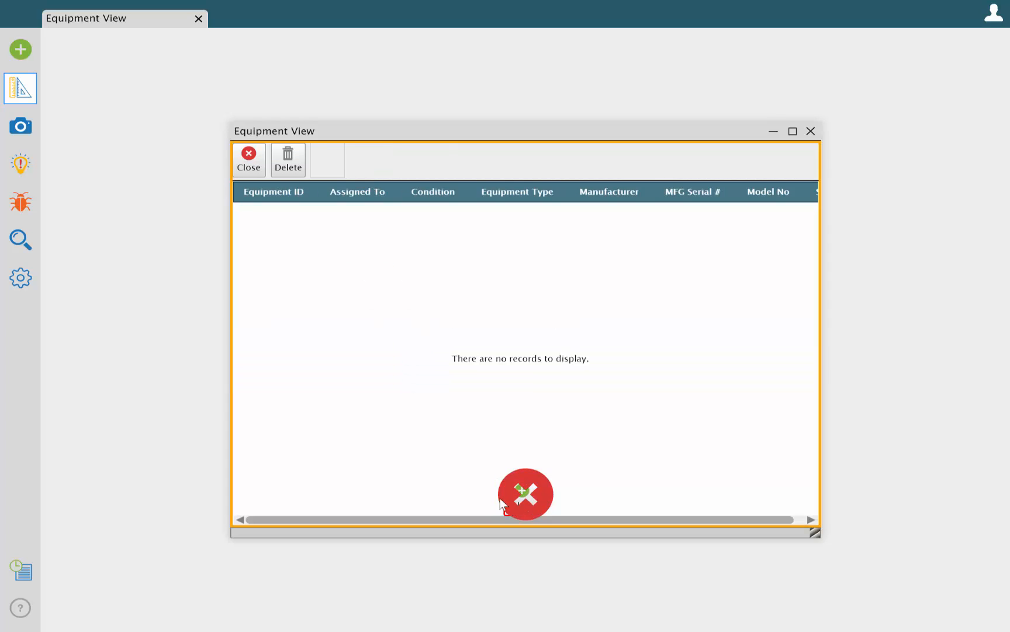
pyautogui.moveTo(292, 154); pyautogui.dragTo(527, 484)
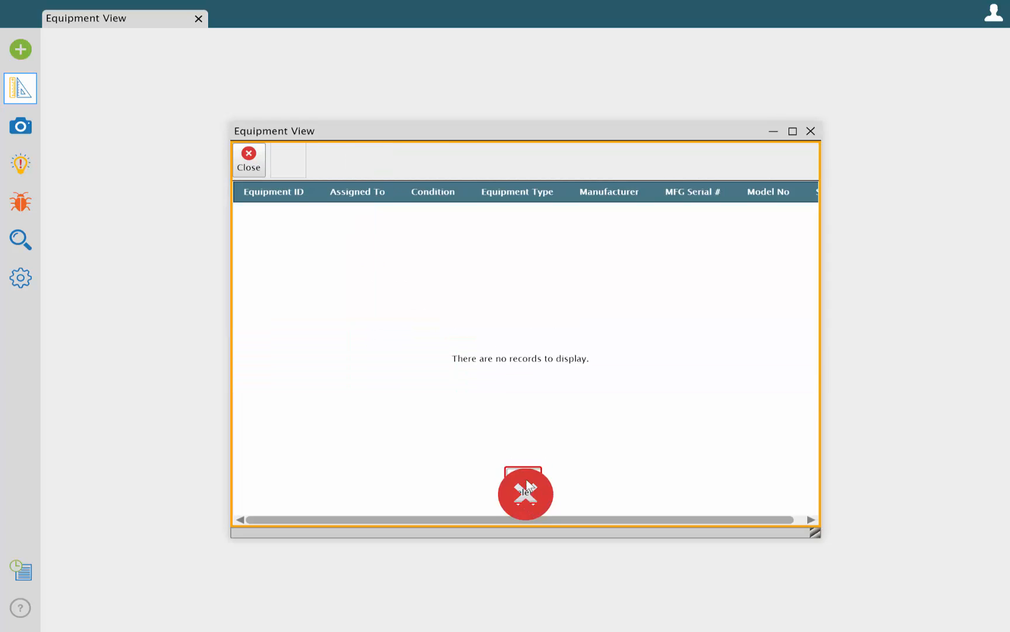
# Add a new action button beside Close, and name its action chain Save & Close
pyautogui.click(507, 303)
pyautogui.click(621, 200)
pyautogui.moveTo(519, 397); pyautogui.dragTo(257, 163)
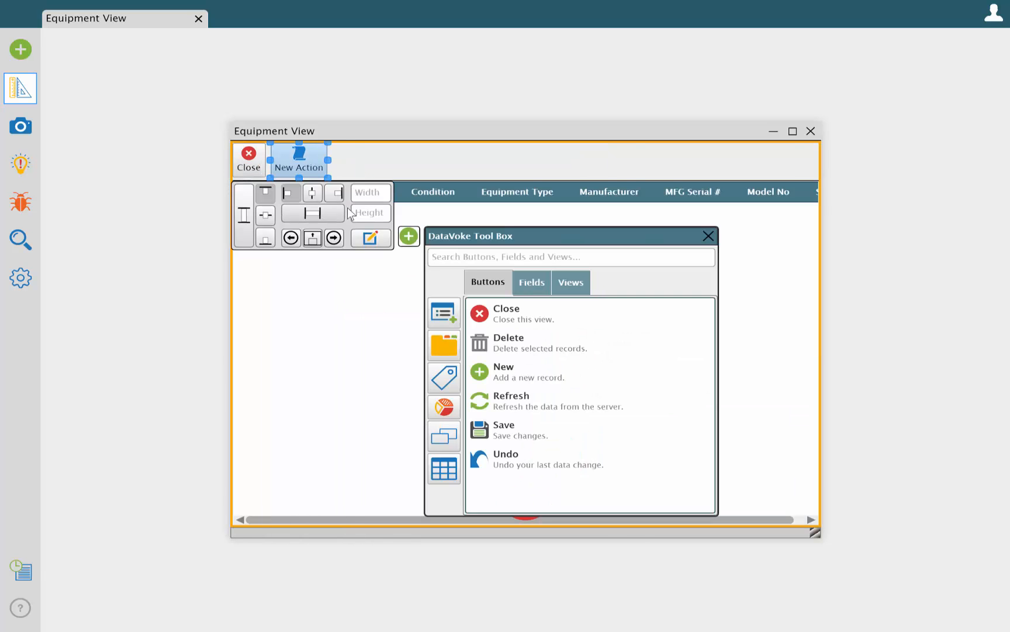
pyautogui.click(370, 238)
pyautogui.write('Save & Close')
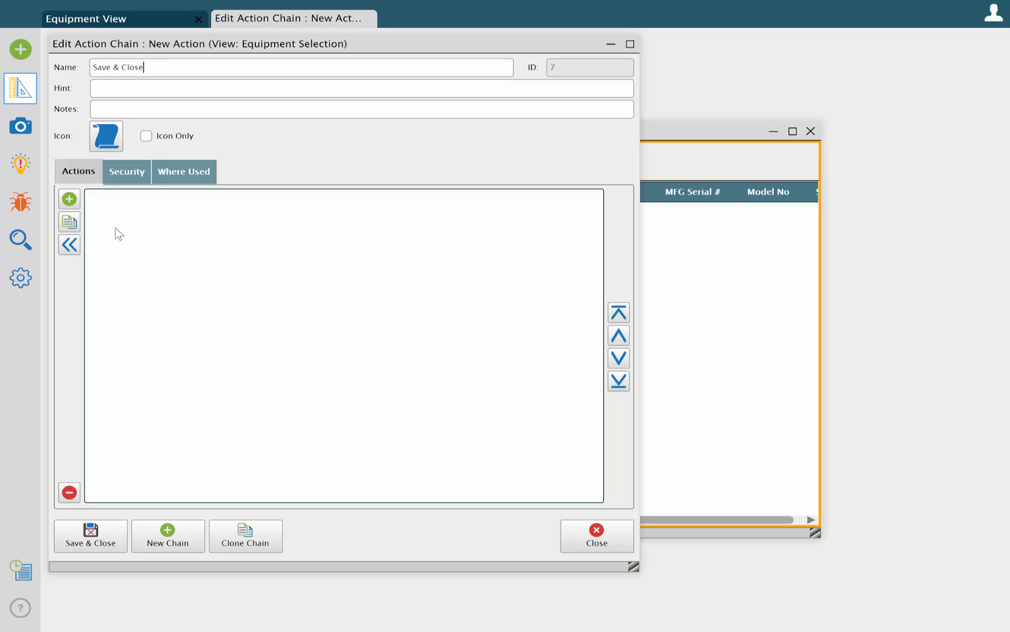
# Add a link-selected action to the Save & Close chain with Employee Subgrid - Equipment as its target view
pyautogui.click(70, 199)
pyautogui.write('li')
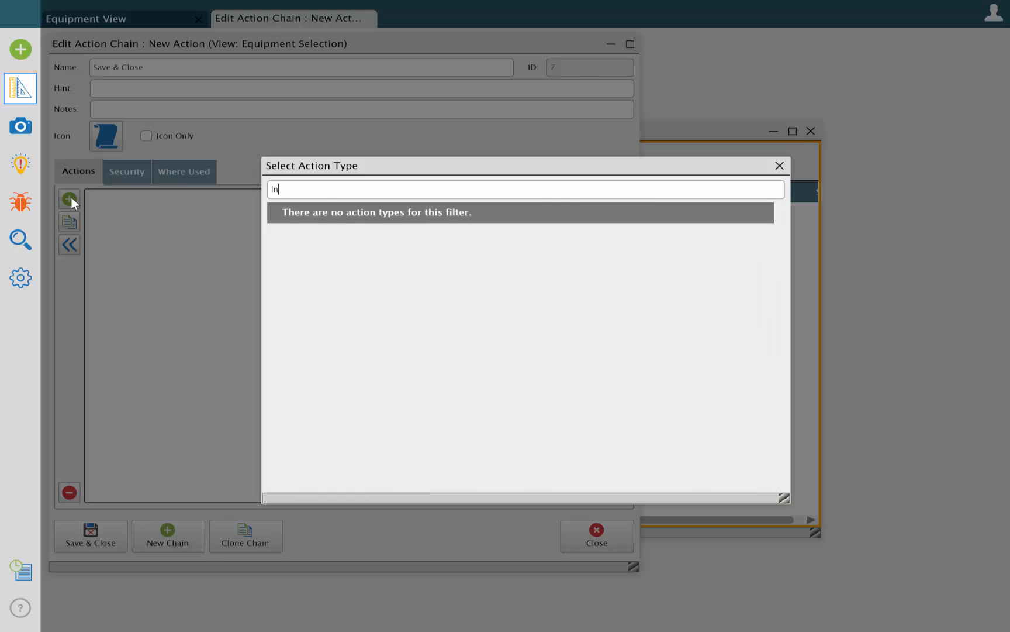
pyautogui.write('nk')
pyautogui.doubleClick(280, 234)
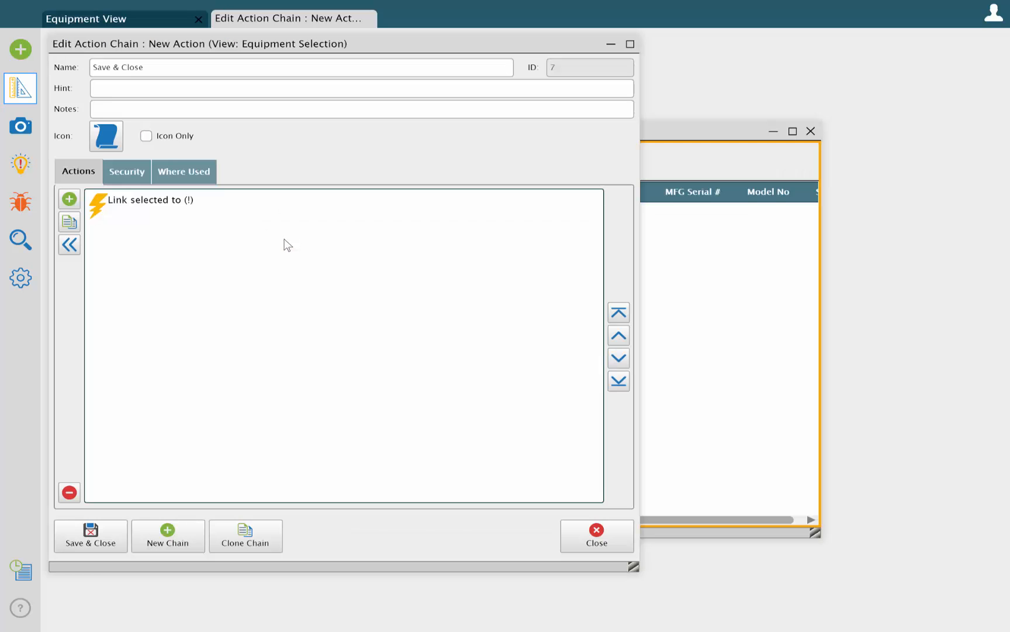
pyautogui.click(155, 206)
pyautogui.click(174, 448)
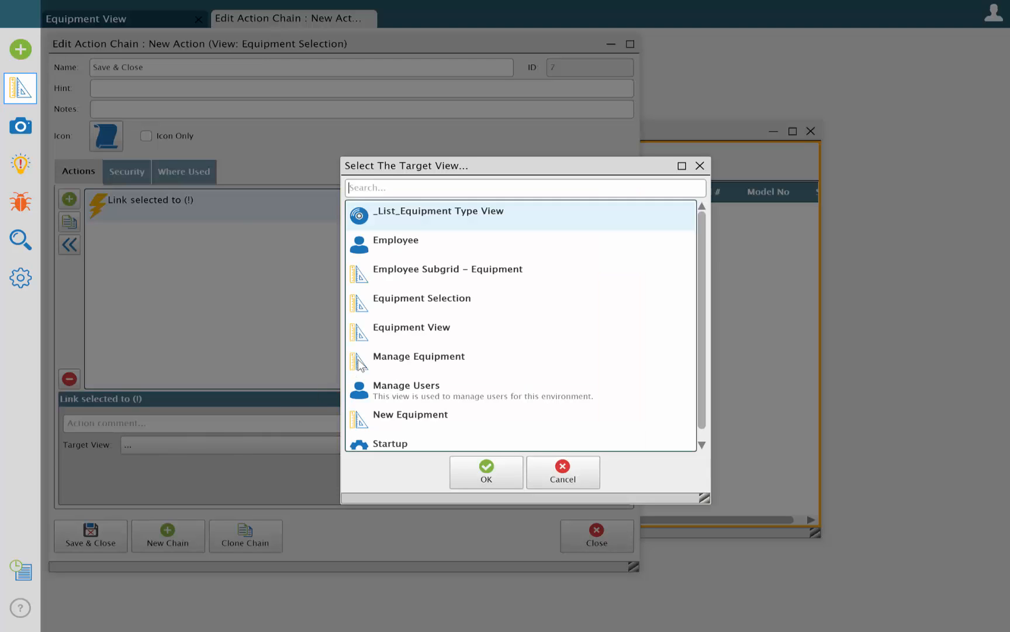
pyautogui.click(418, 271)
pyautogui.click(486, 473)
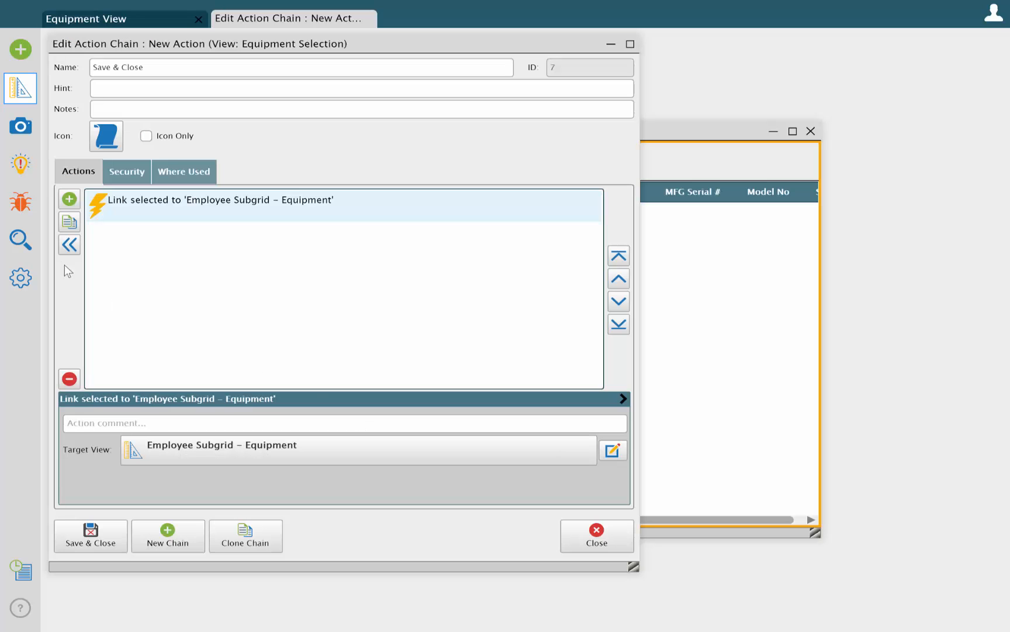
# Add a Close View action with Do Not Prompt User enabled, and save and close the action chain
pyautogui.click(69, 199)
pyautogui.write('clo')
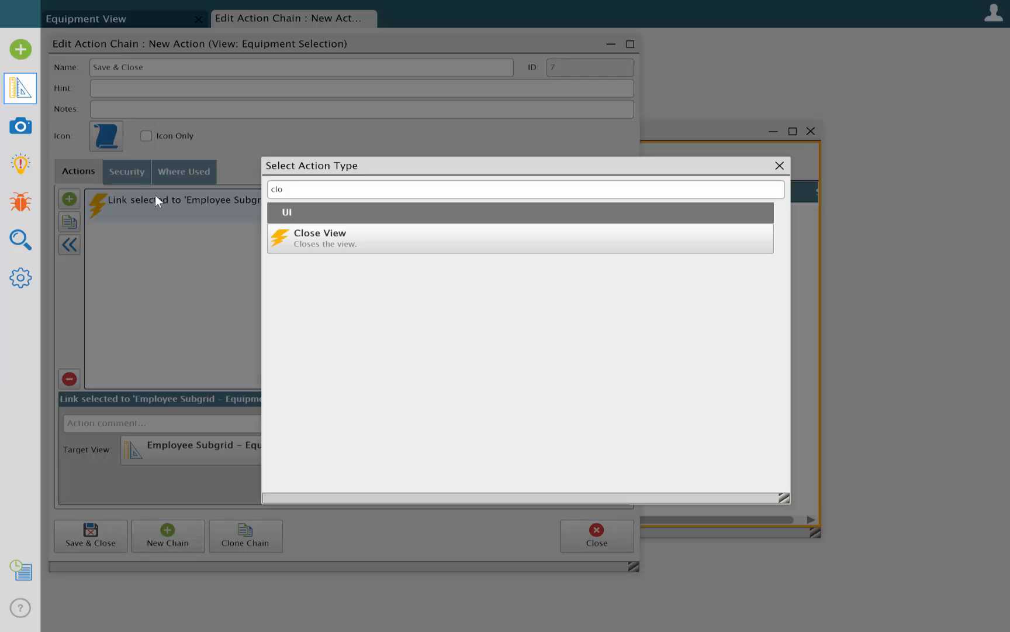
pyautogui.doubleClick(271, 233)
pyautogui.click(246, 232)
pyautogui.click(130, 447)
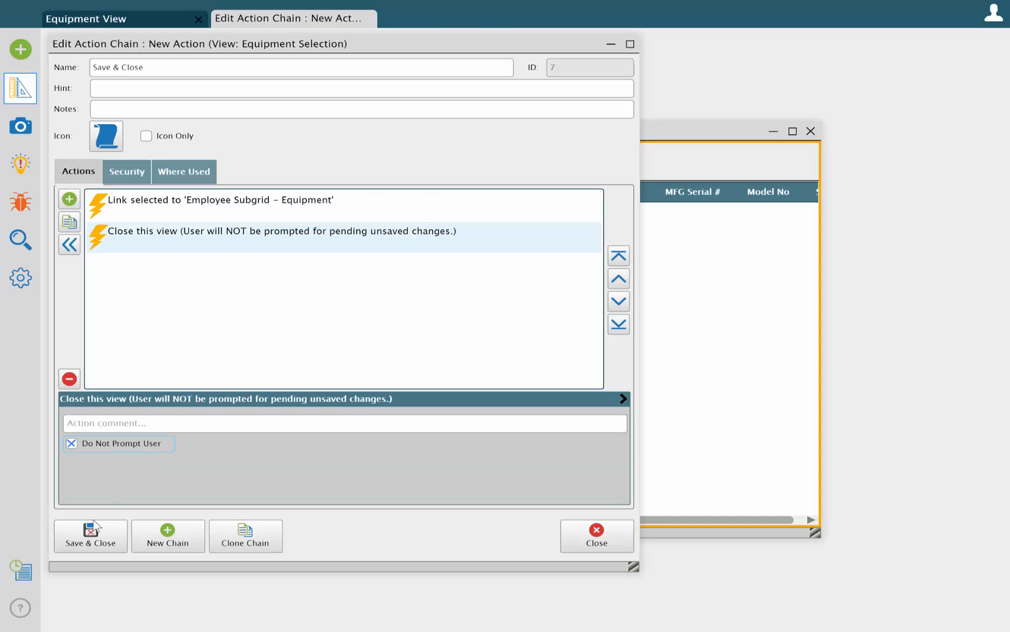
pyautogui.click(94, 529)
# Centre the Close and Save & Close buttons above the grid, then leave design mode and close the view
pyautogui.click(303, 165)
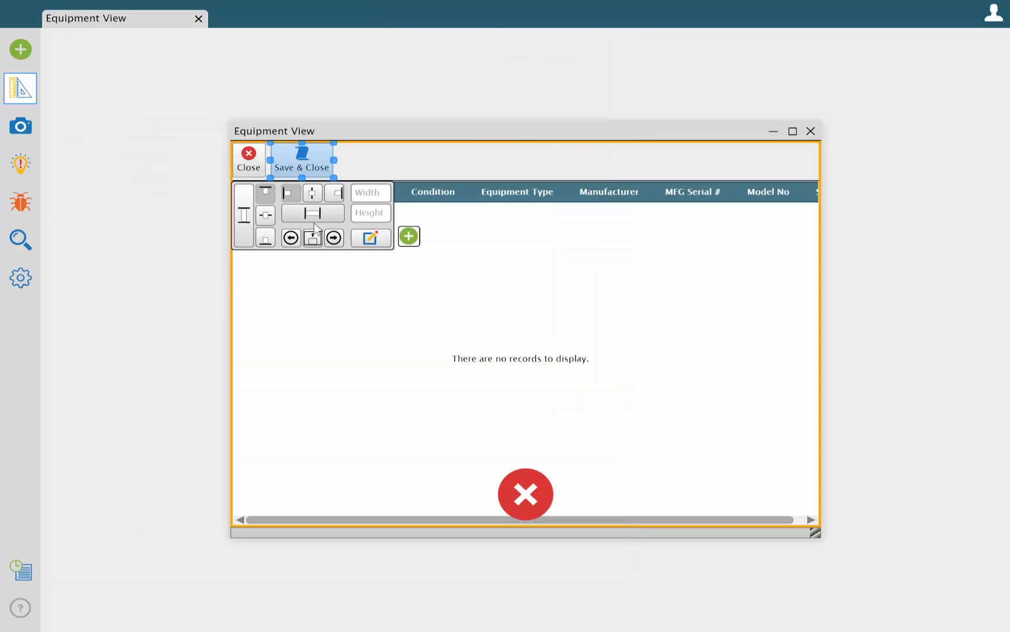
pyautogui.click(312, 237)
pyautogui.click(312, 192)
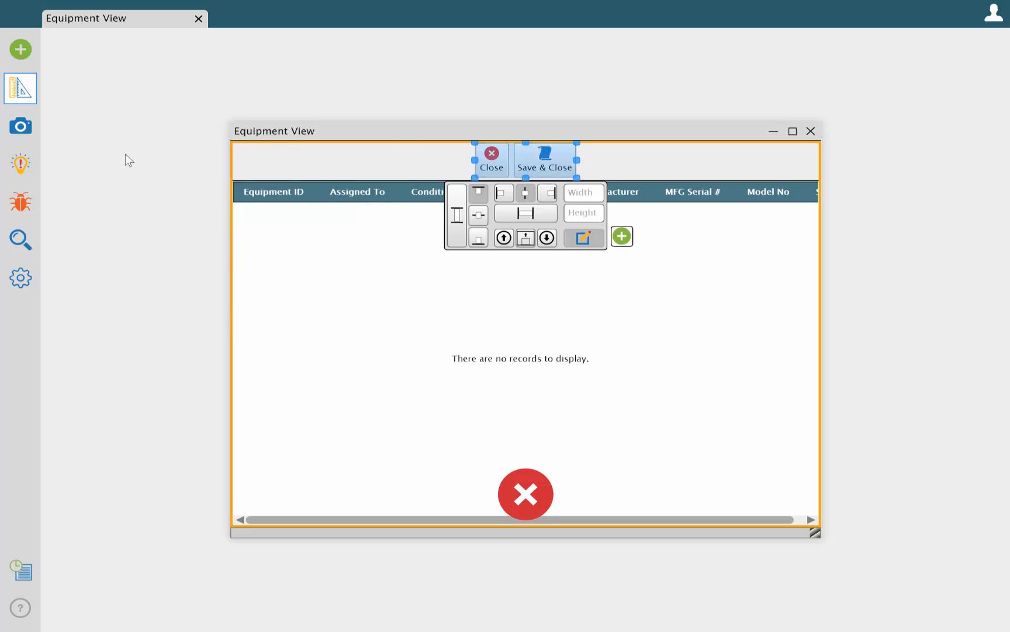
pyautogui.click(20, 125)
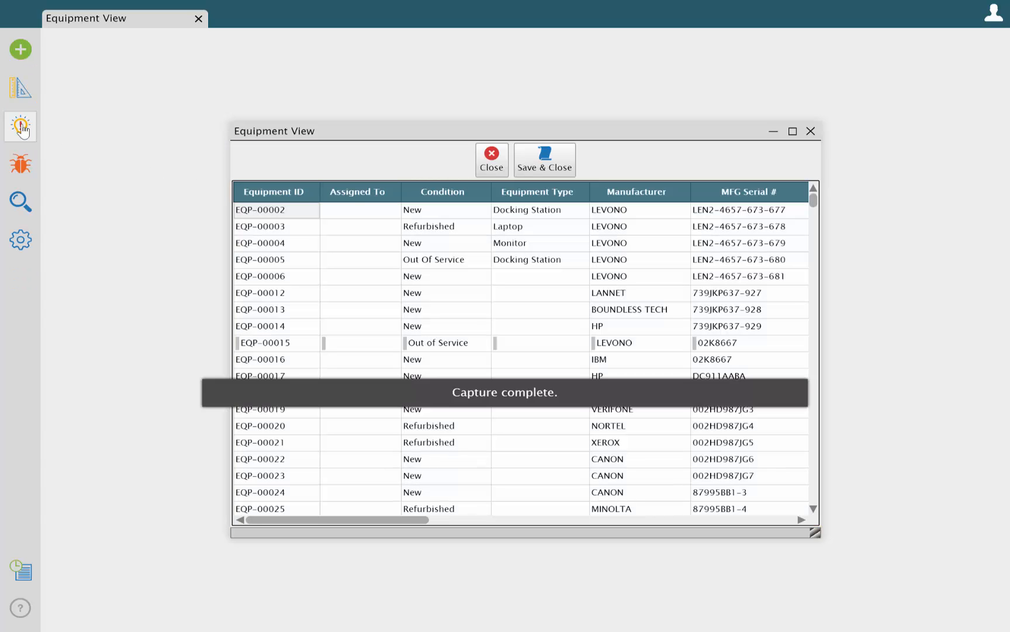
pyautogui.click(490, 167)
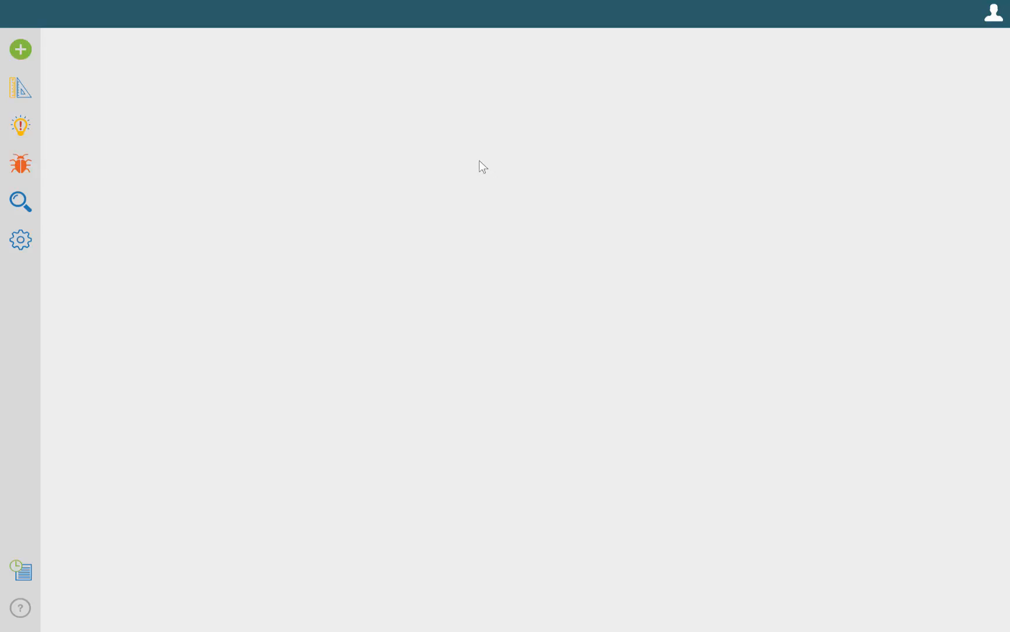
# Find and open the Employee view, and close the Finder
pyautogui.click(22, 203)
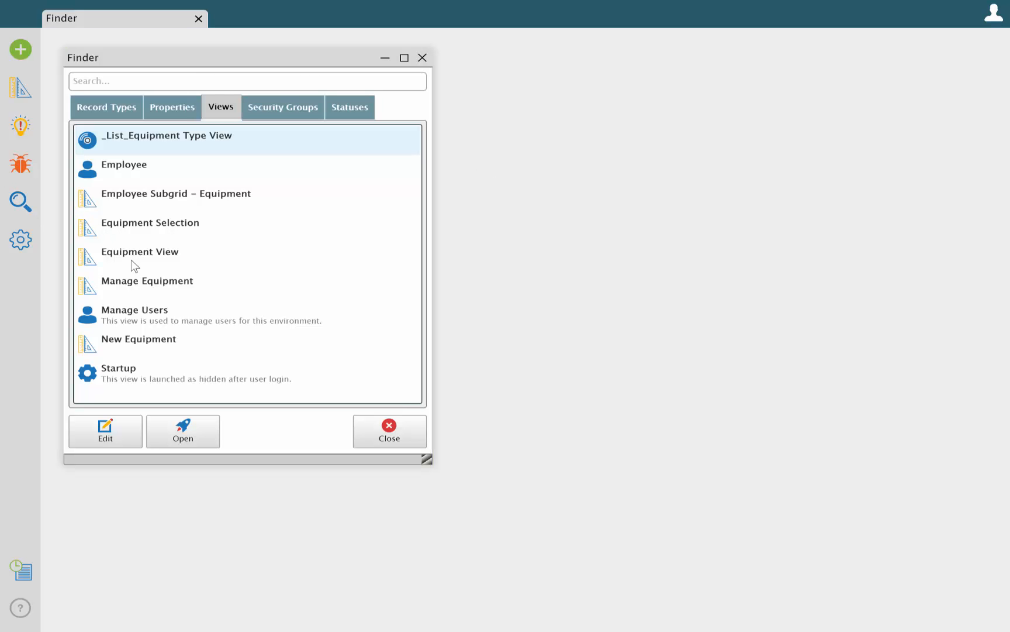
pyautogui.click(131, 178)
pyautogui.click(190, 434)
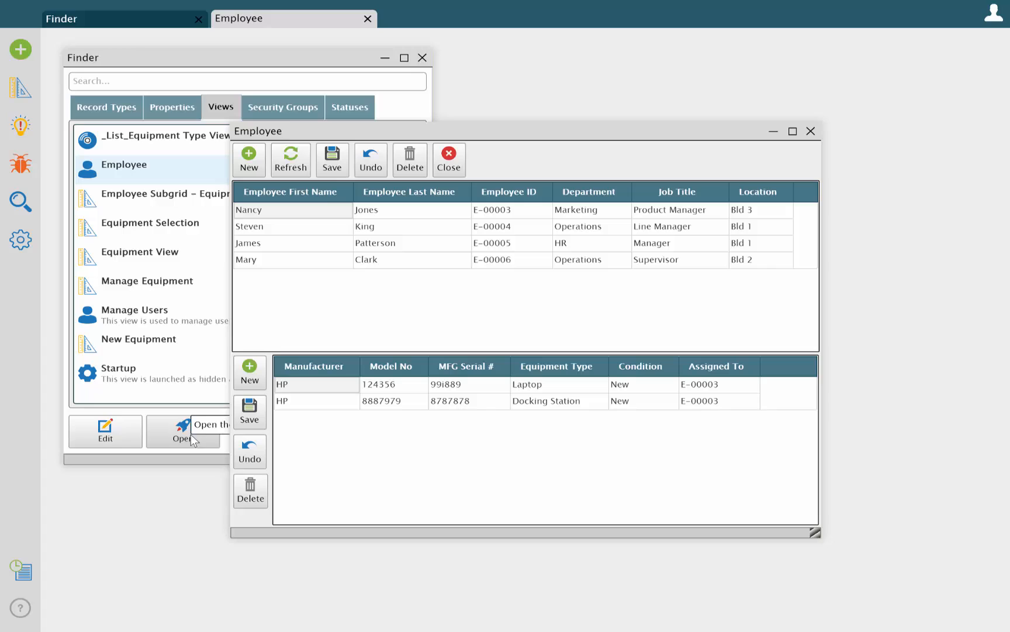
pyautogui.click(422, 58)
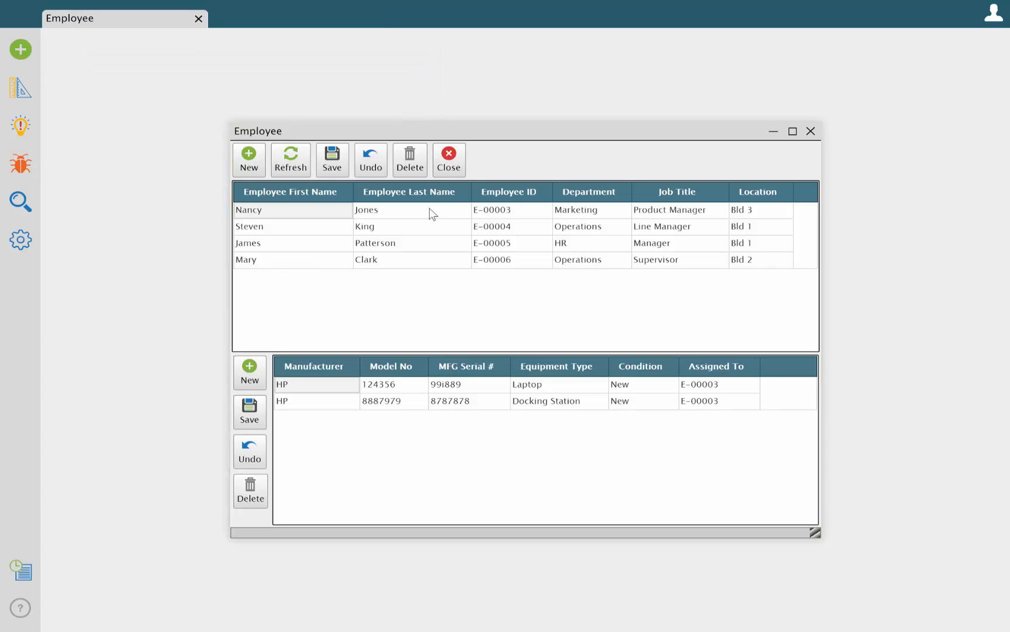
# In the Employee view's equipment subgrid, add a new action button below New and name its action chain Link
pyautogui.click(20, 87)
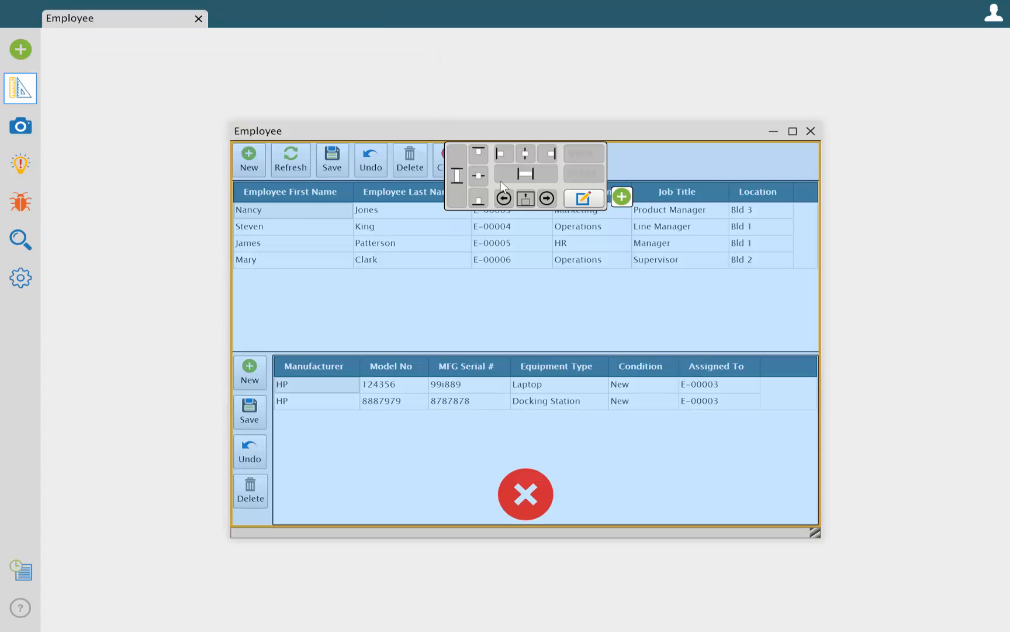
pyautogui.click(564, 412)
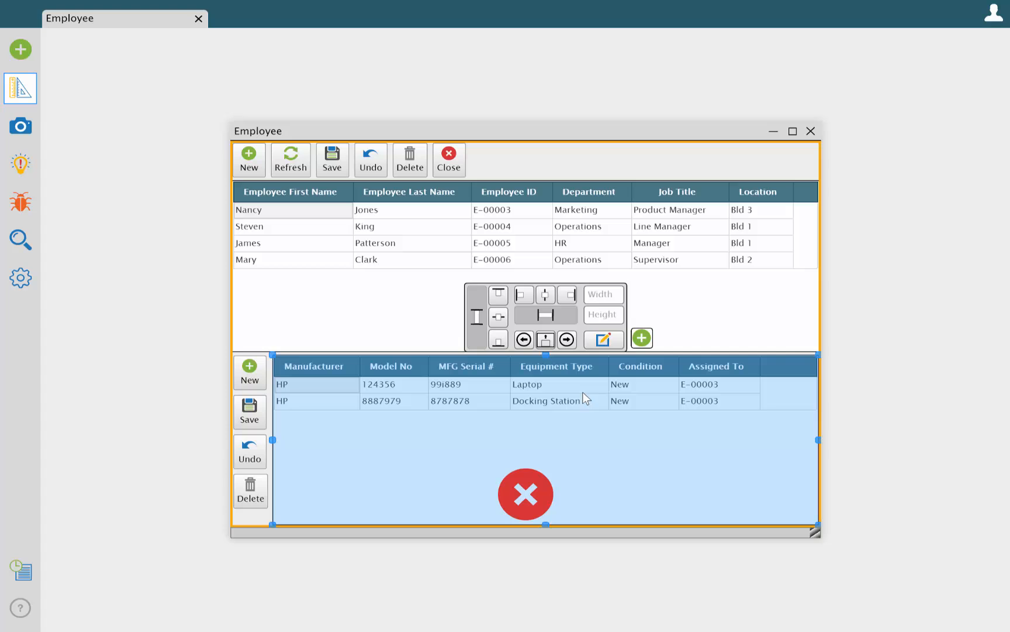
pyautogui.click(642, 340)
pyautogui.moveTo(542, 445); pyautogui.dragTo(250, 383)
pyautogui.click(369, 465)
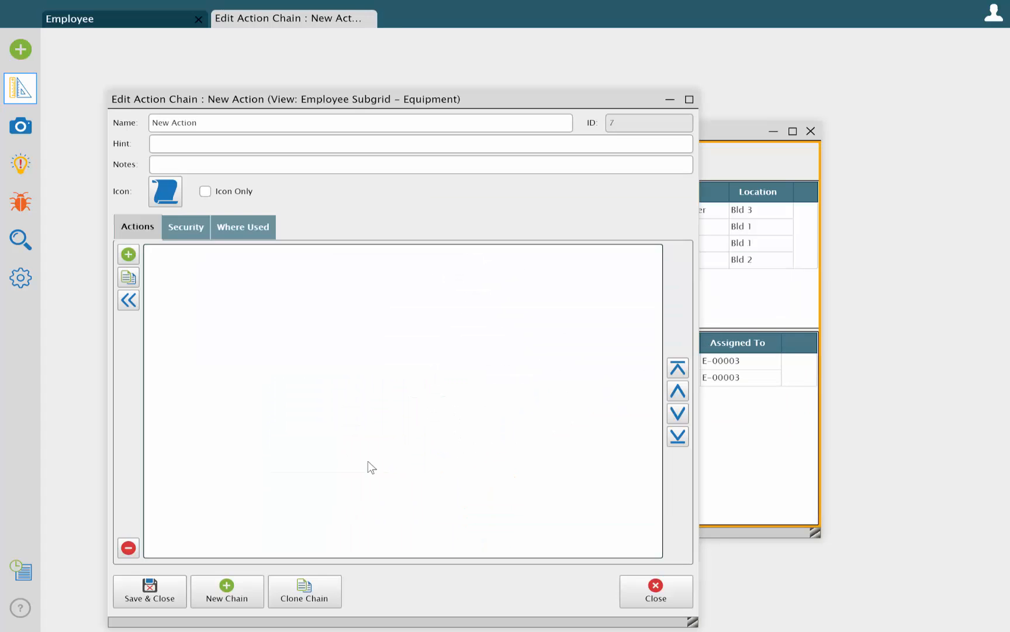
pyautogui.write('Link')
# Add an Open View action for Equipment Selection to the Link chain, and save and close the chain
pyautogui.click(128, 255)
pyautogui.write('ope')
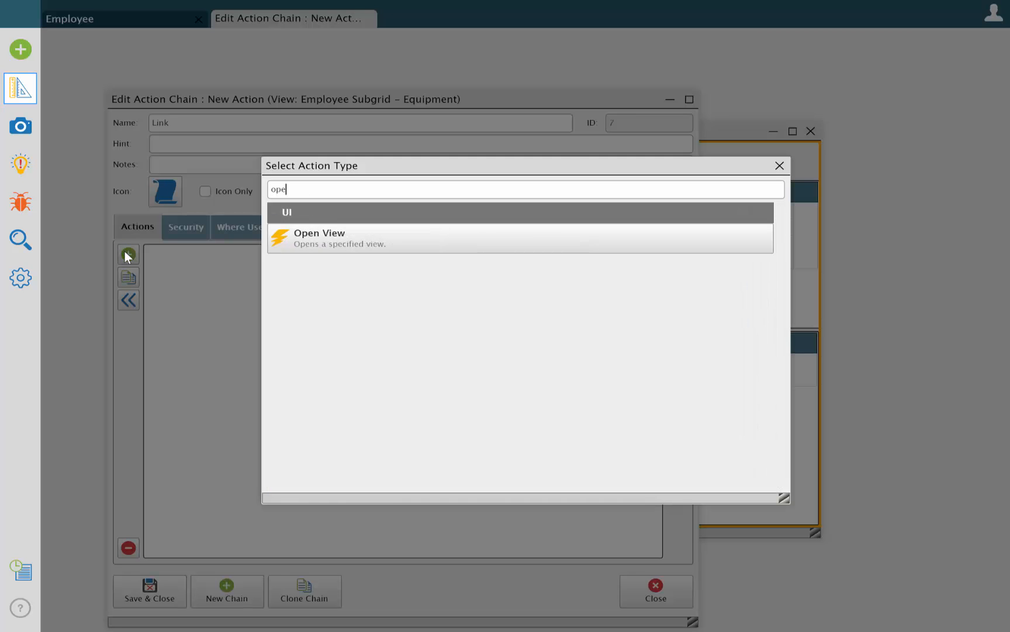
pyautogui.write('n')
pyautogui.doubleClick(302, 237)
pyautogui.click(209, 260)
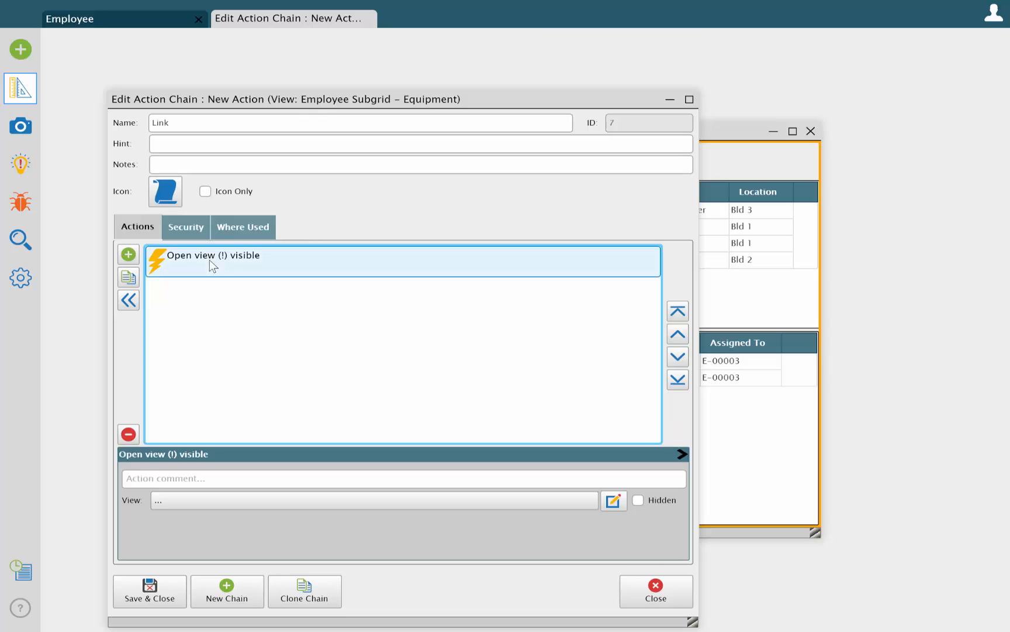
pyautogui.click(237, 500)
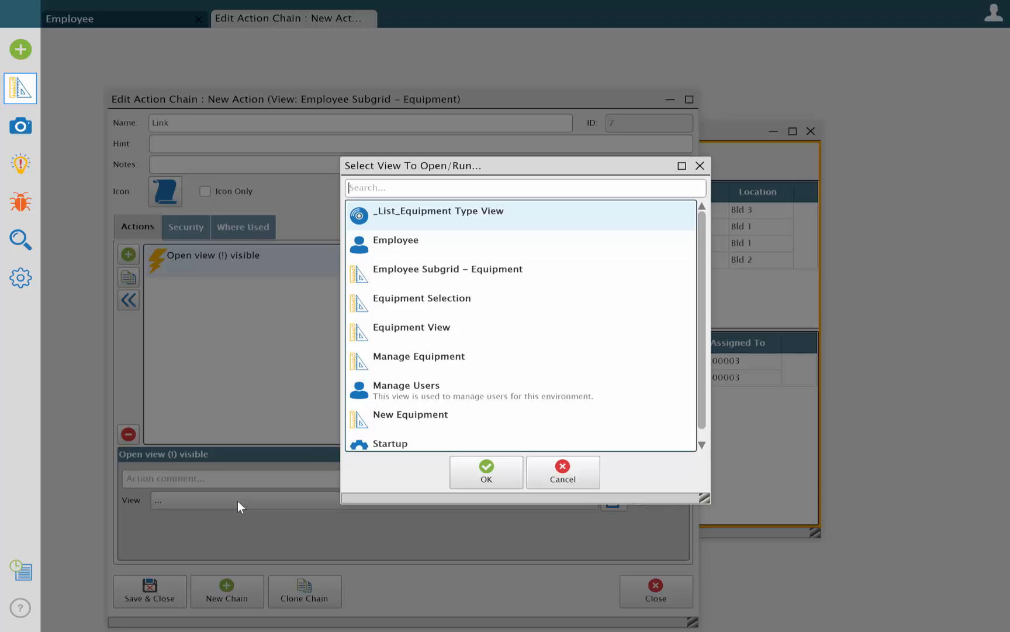
pyautogui.click(378, 305)
pyautogui.click(480, 477)
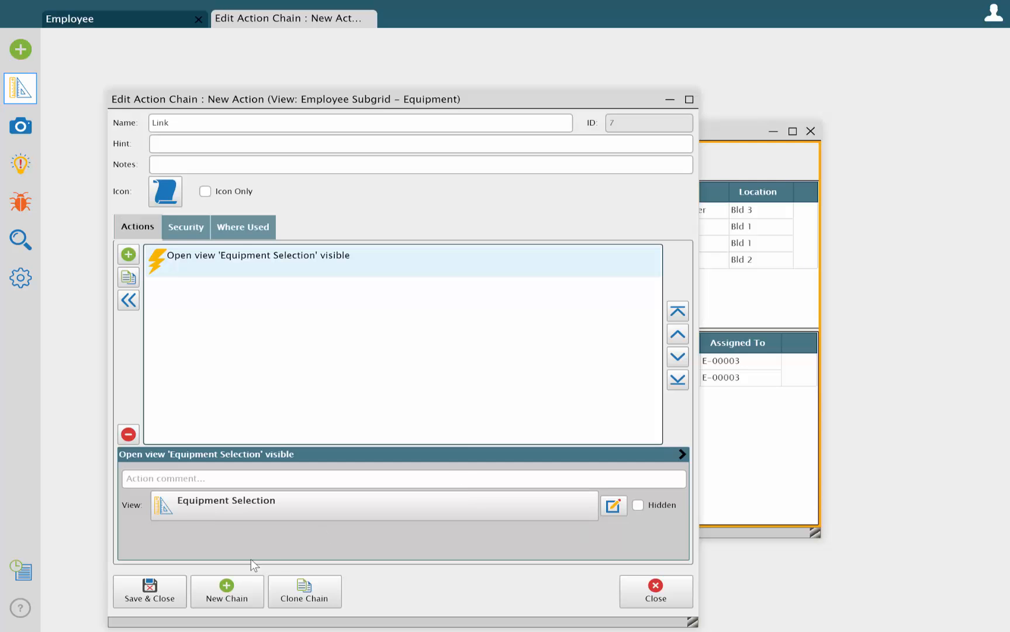
pyautogui.click(152, 589)
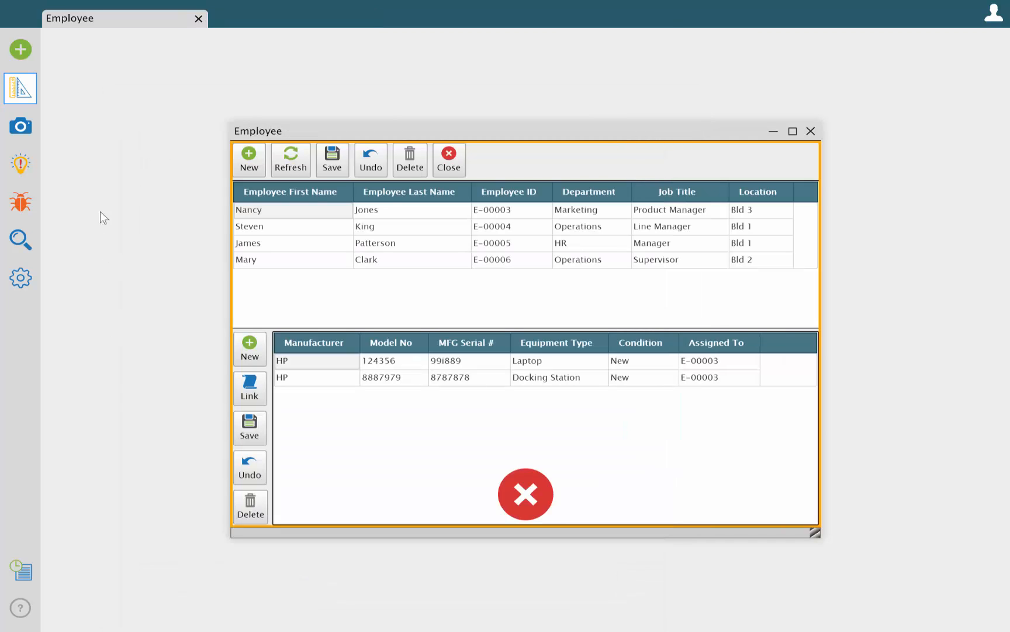
# Link EQP-00003, EQP-00004 and EQP-00005 to the Supervisor employee, save the subgrid changes and close the Employee view
pyautogui.click(291, 261)
pyautogui.click(252, 394)
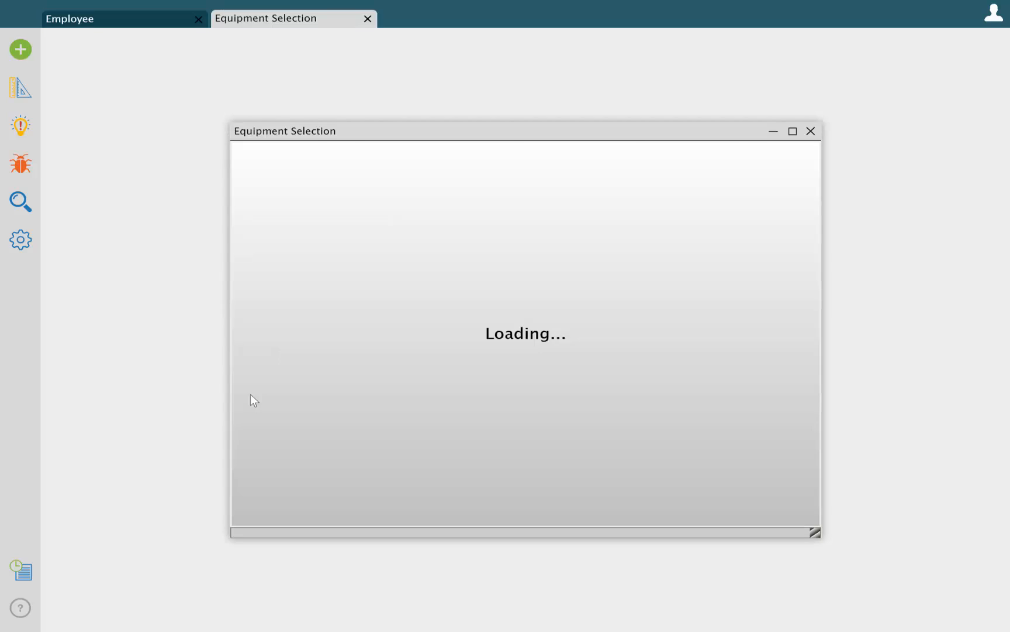
pyautogui.click(242, 227)
pyautogui.click(242, 246)
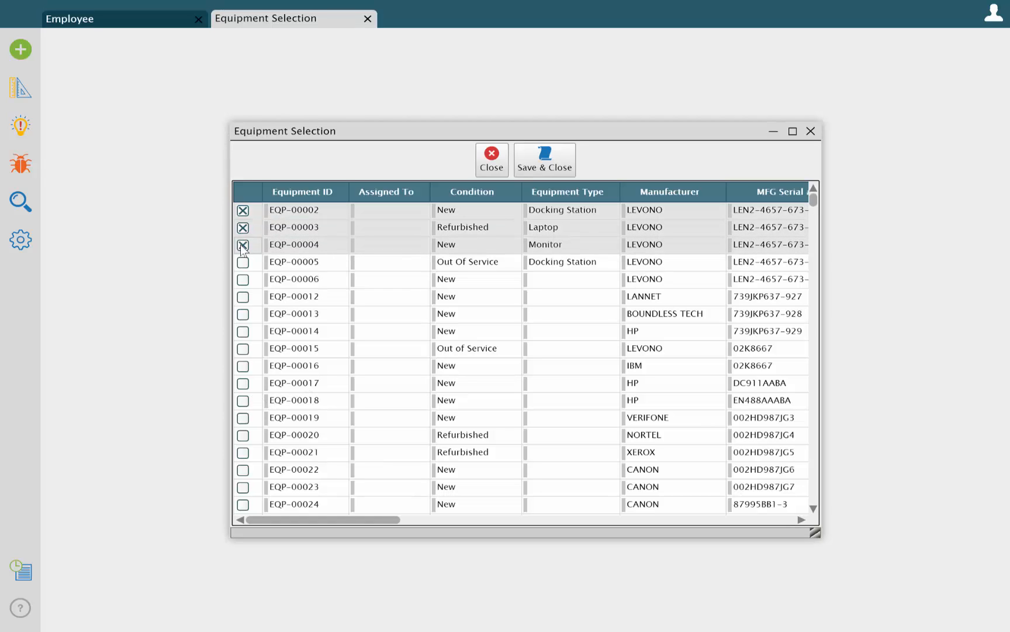
pyautogui.click(241, 262)
pyautogui.click(244, 212)
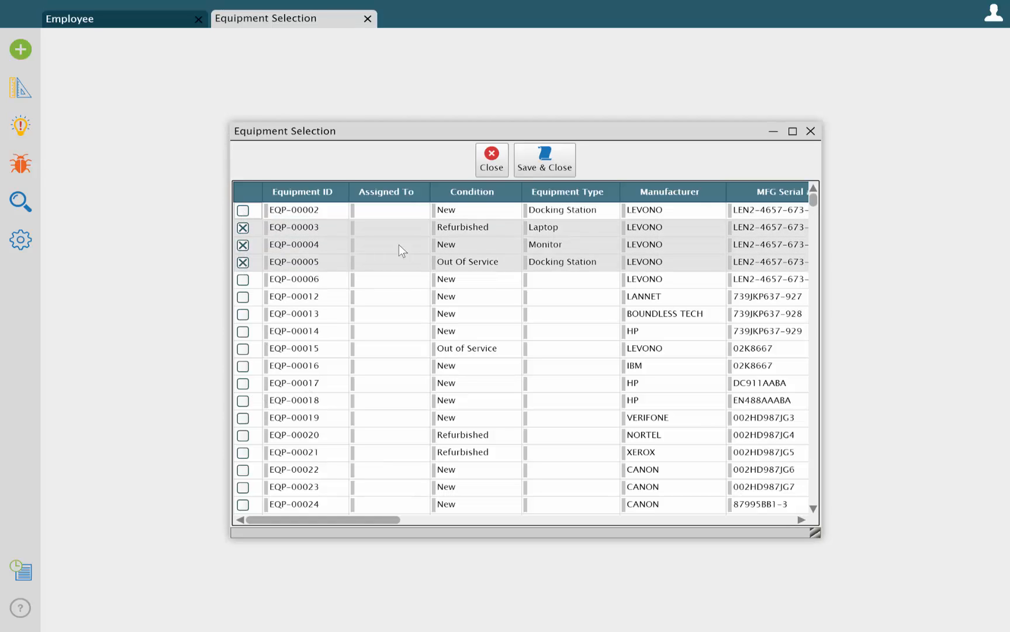
pyautogui.click(540, 164)
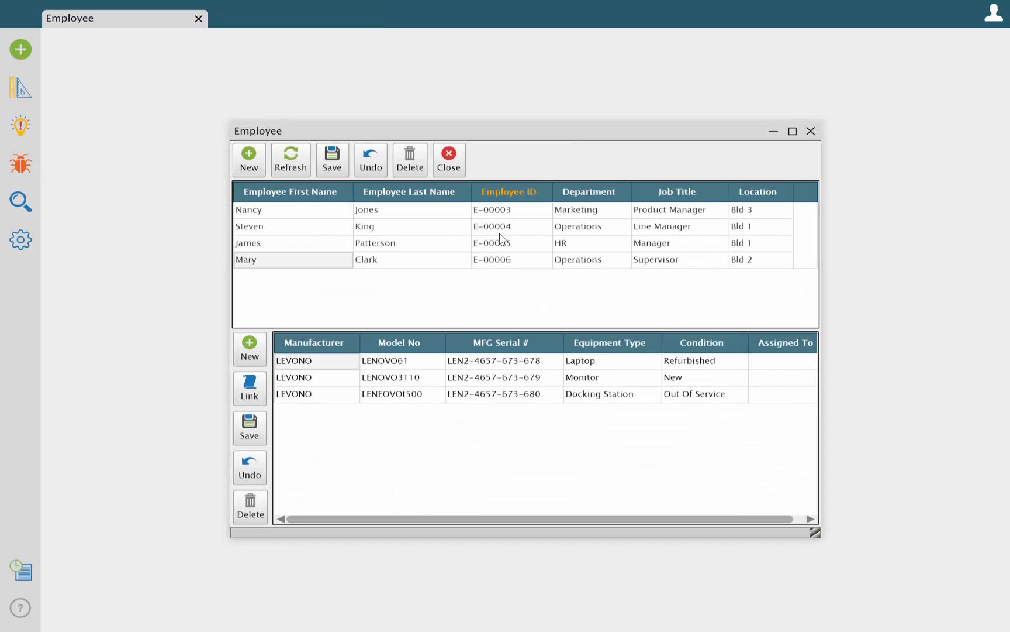
pyautogui.click(250, 430)
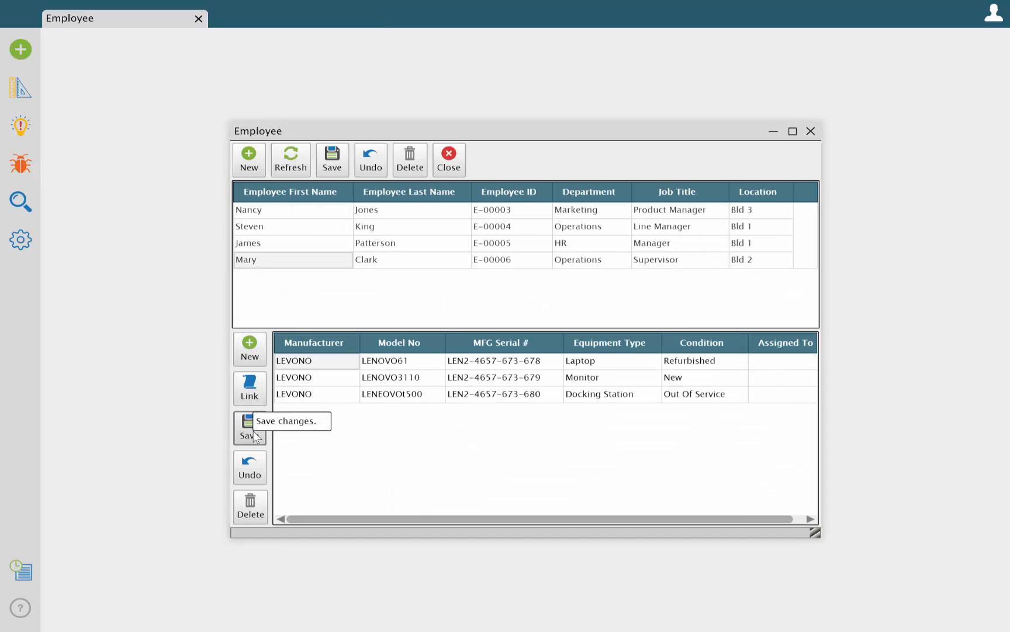
pyautogui.click(450, 156)
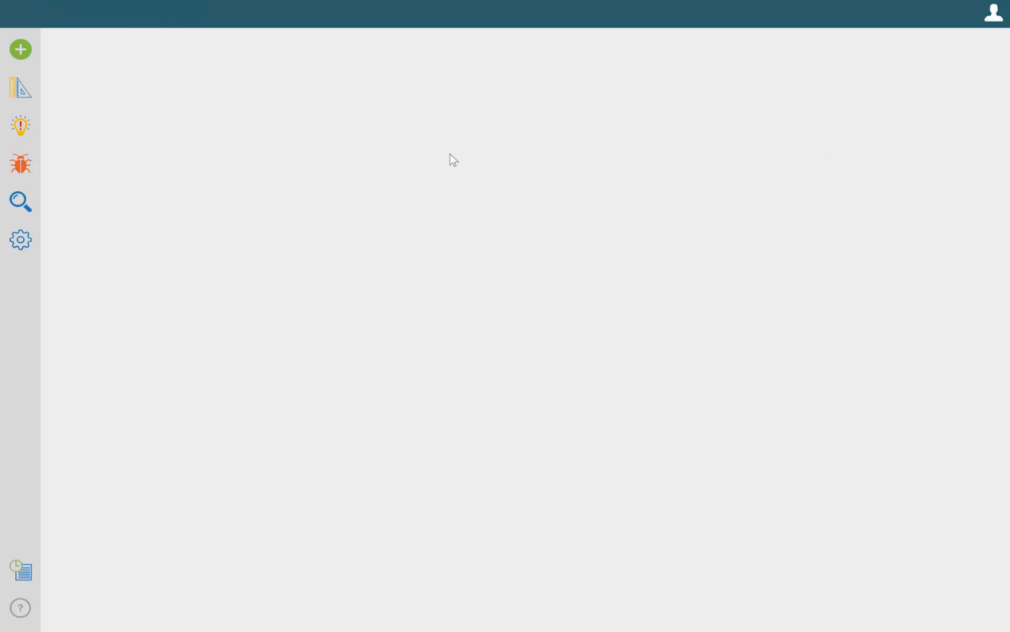